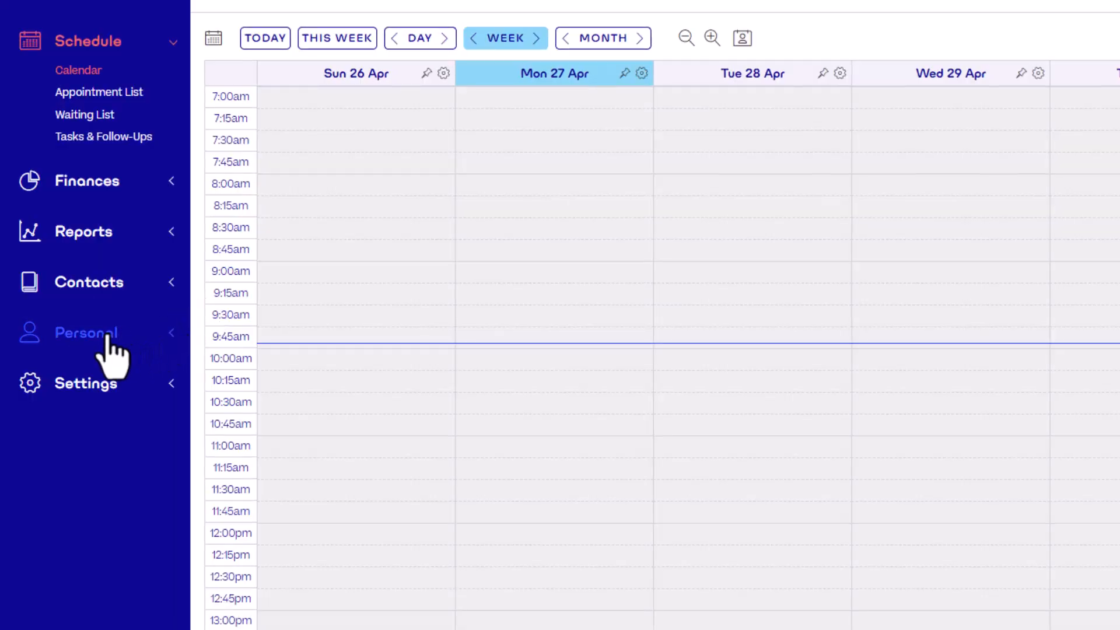
# Open the Kuala Lumpur location's practice information for editing and rename the practice to Halaxy Health MY
pyautogui.click(108, 334)
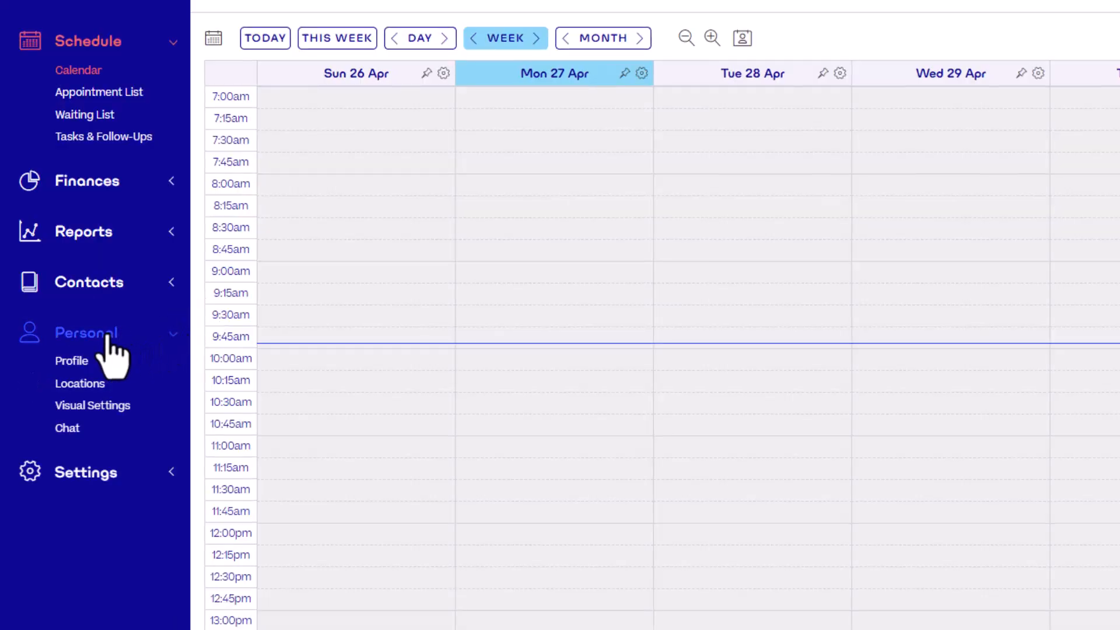
pyautogui.click(94, 389)
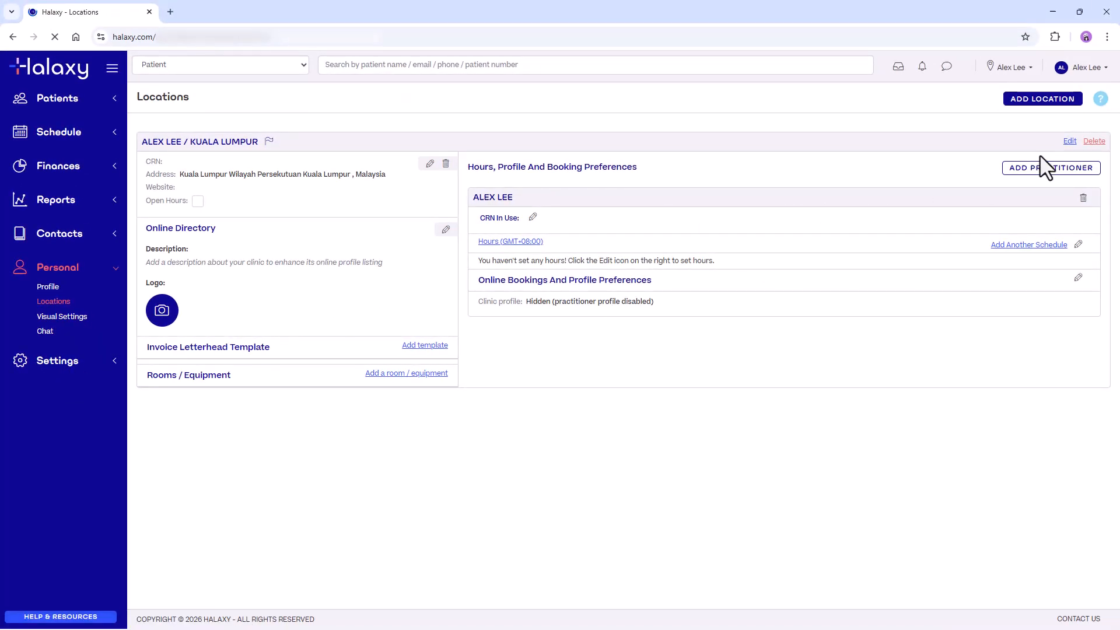
pyautogui.click(1070, 141)
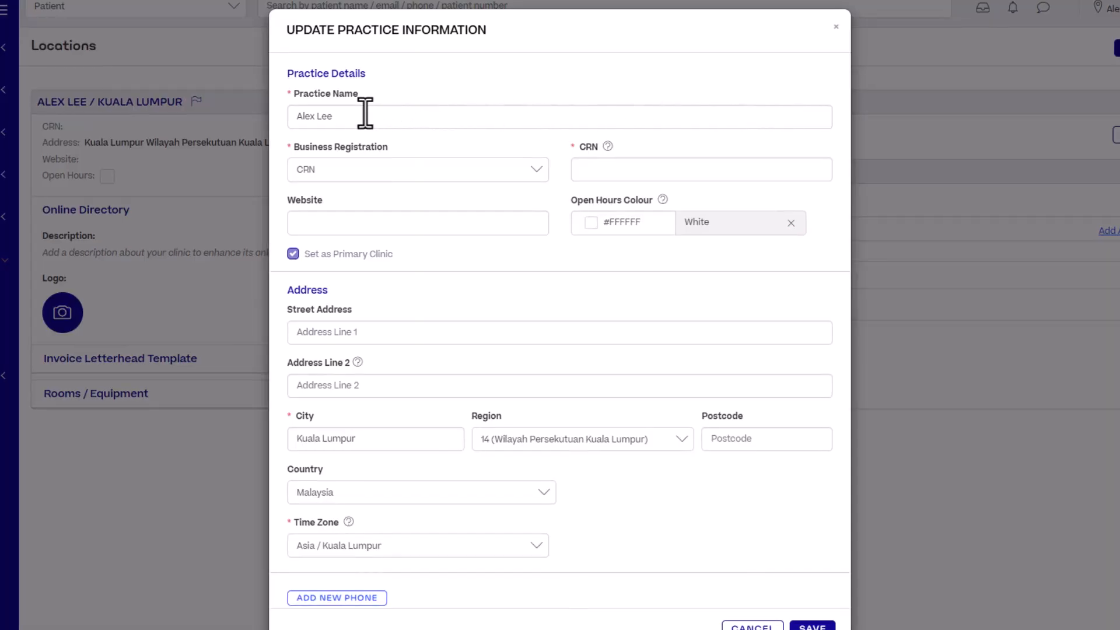
pyautogui.tripleClick(347, 117)
pyautogui.write('Halaxy Hea')
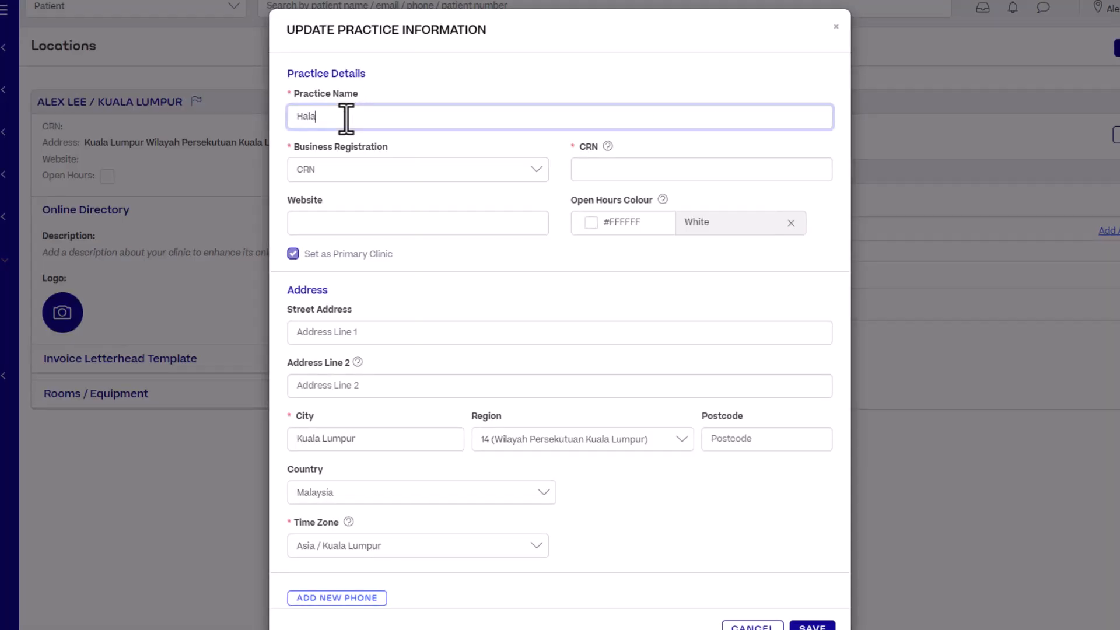
pyautogui.write('lth MY')
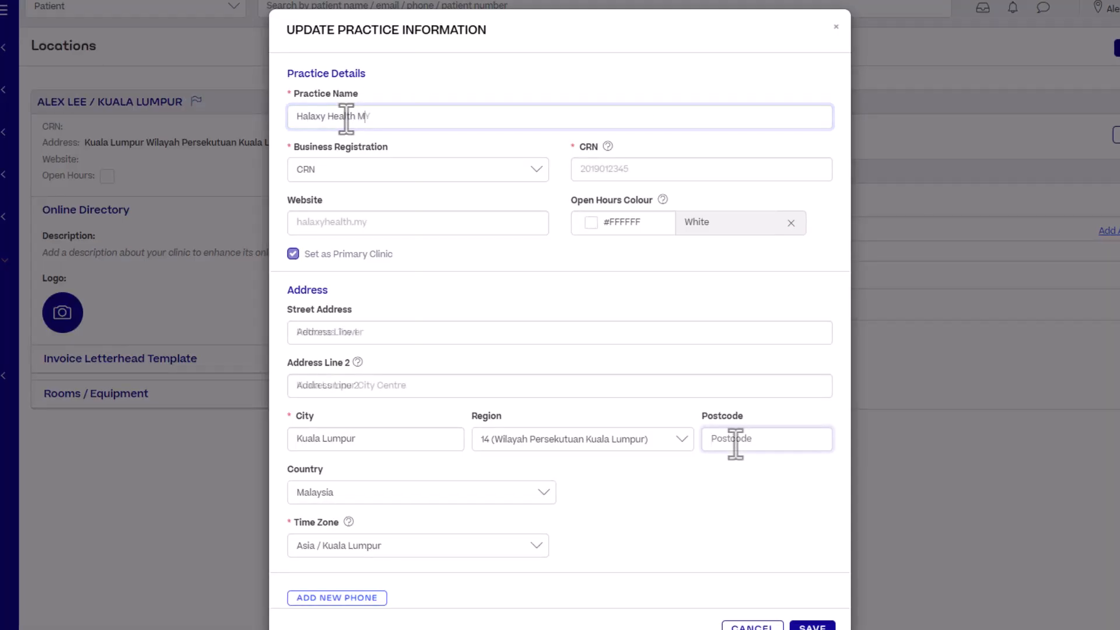
# Fill in the practice's company registration number, website halaxyhealth.my, street address and postcode
pyautogui.click(732, 440)
pyautogui.write('5008')
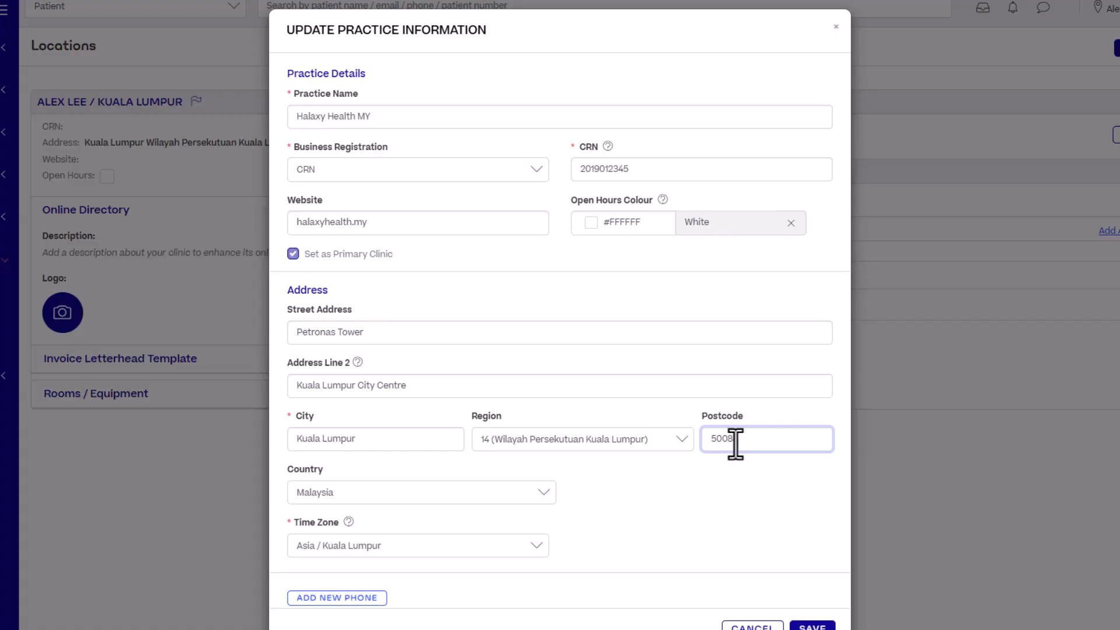
pyautogui.write('8')
# Set the practice's open hours colour to Perfume (#ECBCFA) and save the practice information
pyautogui.click(611, 222)
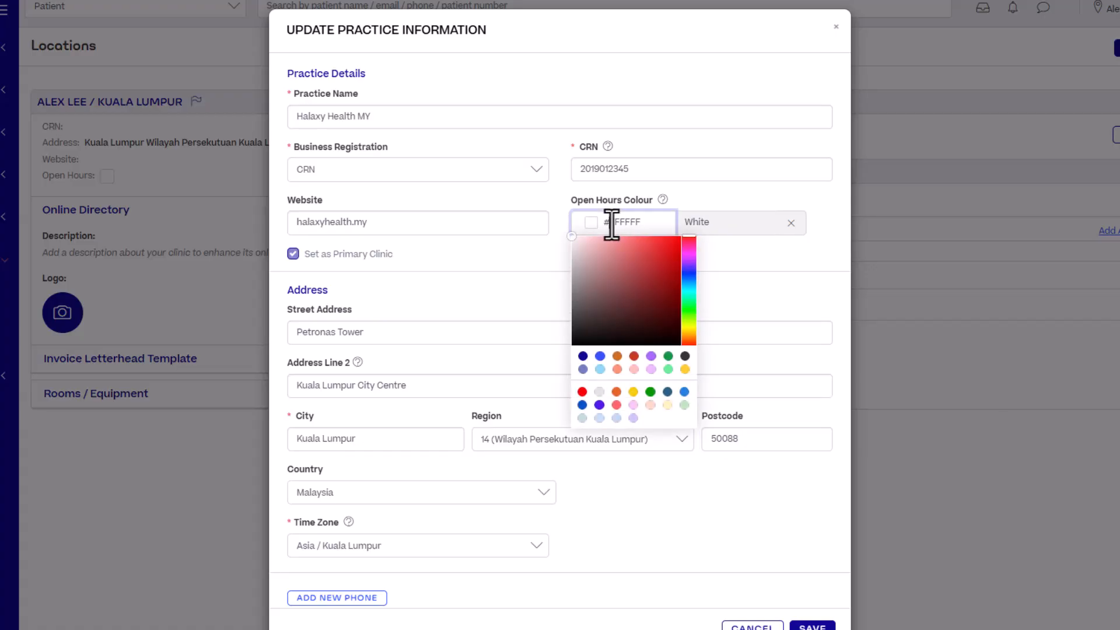
pyautogui.click(652, 369)
pyautogui.click(737, 354)
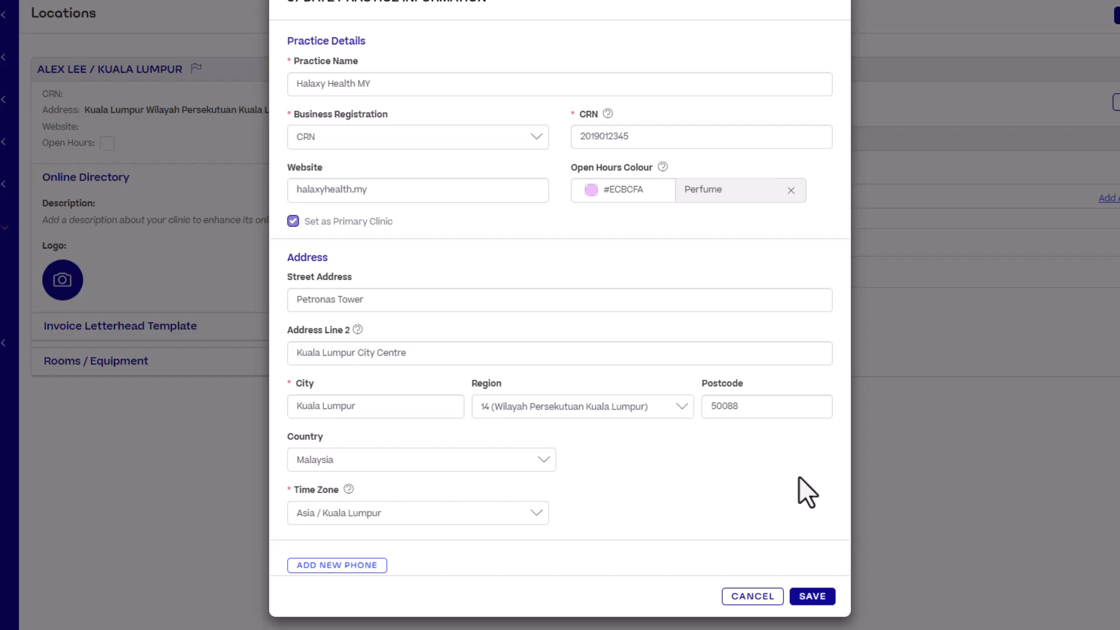
pyautogui.click(819, 595)
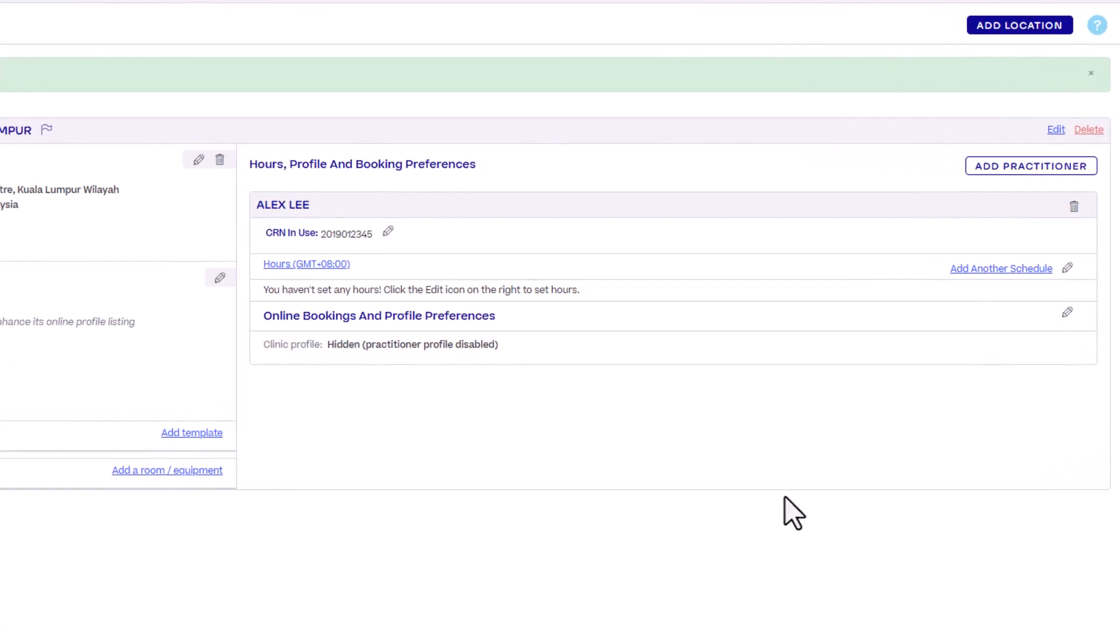
# Add a weekly schedule for the practitioner at this location, with Monday hours from 09:00 to 12:00
pyautogui.click(1029, 280)
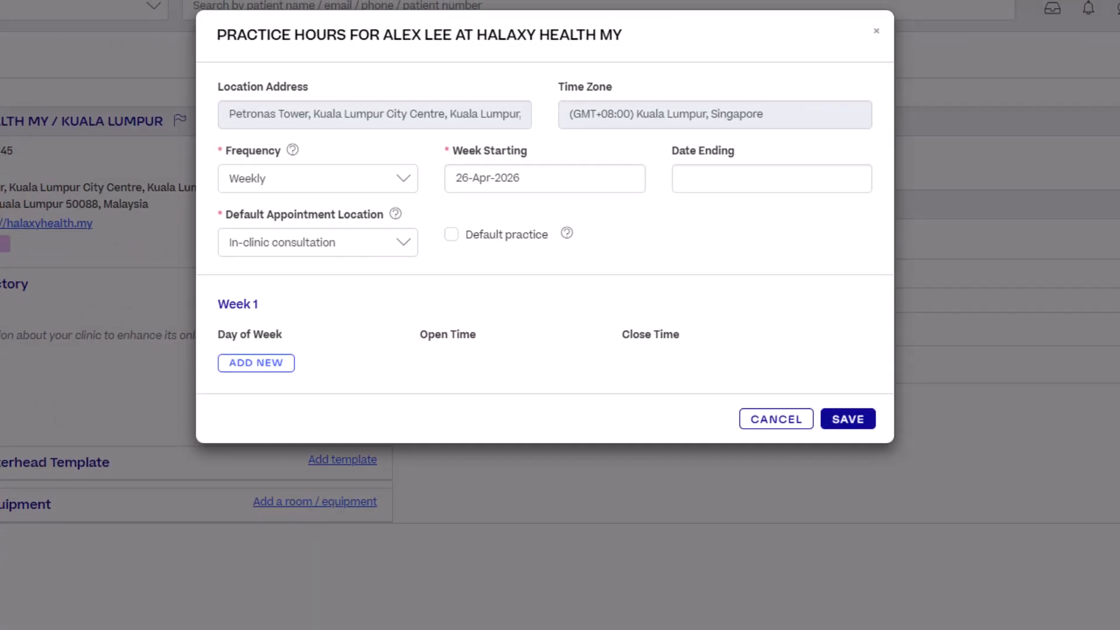
pyautogui.click(403, 182)
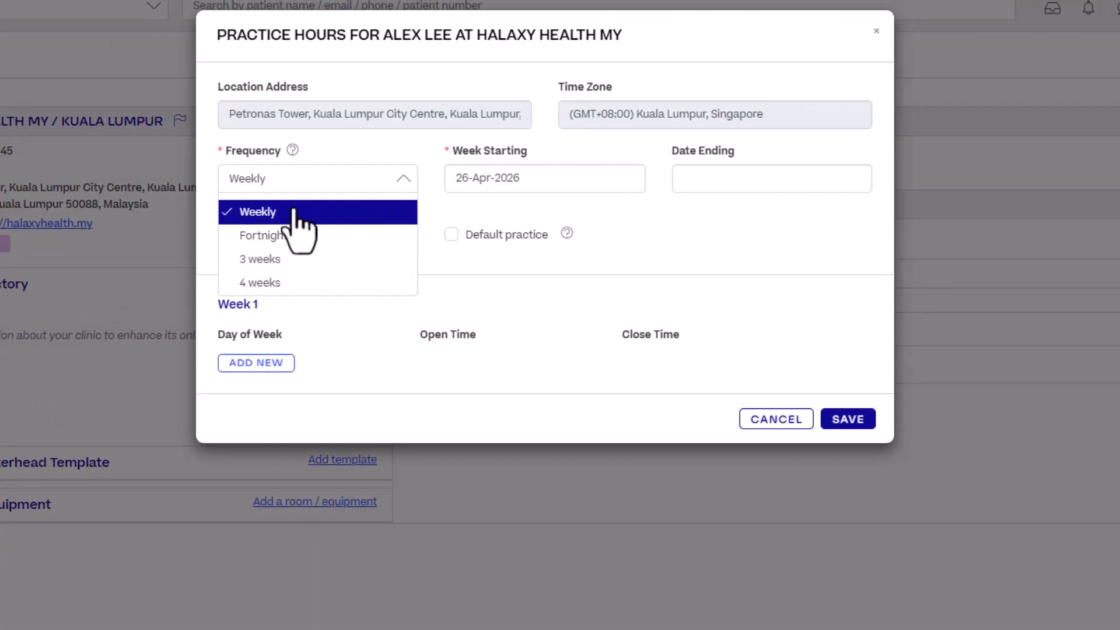
pyautogui.click(270, 214)
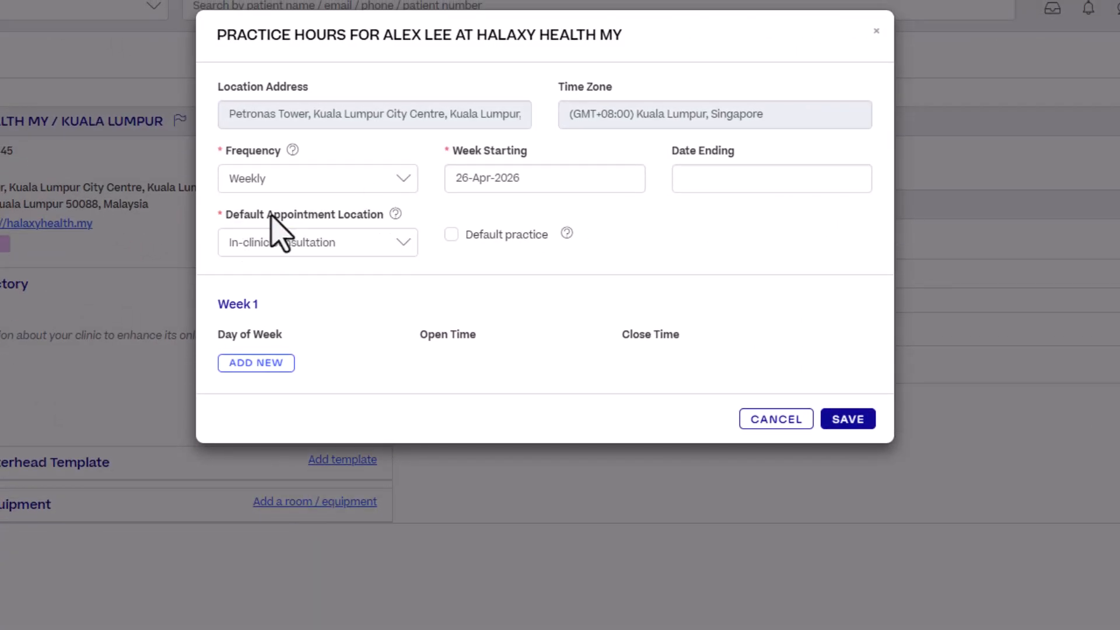
pyautogui.click(256, 362)
pyautogui.click(639, 363)
pyautogui.click(650, 488)
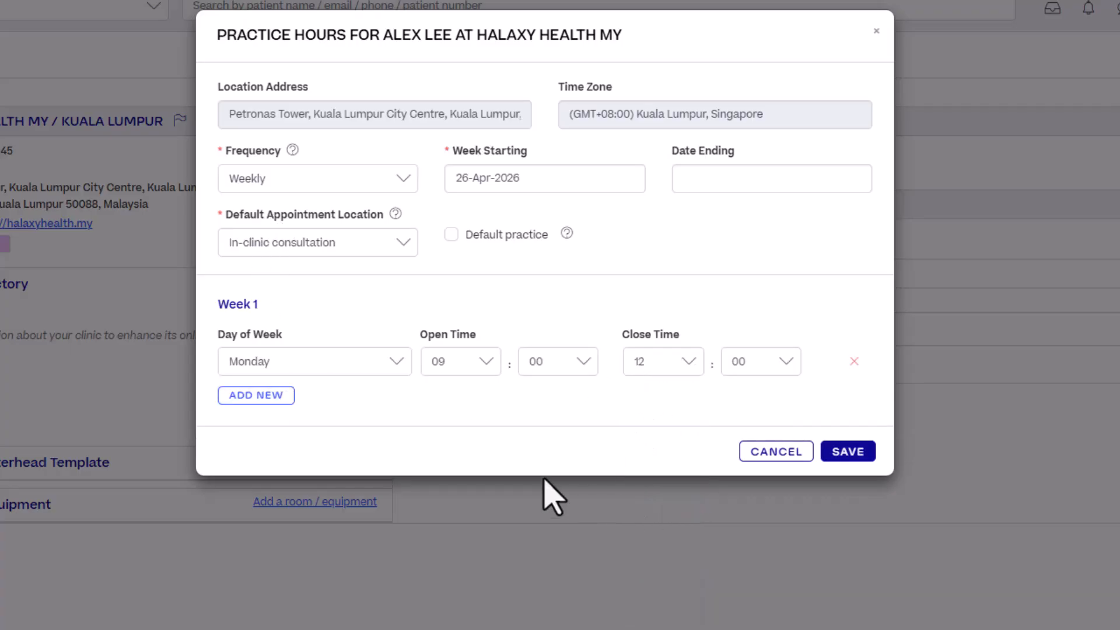
# Add a second Monday session to the schedule, from 13:00 to 17:00
pyautogui.click(256, 395)
pyautogui.click(487, 401)
pyautogui.scroll(-3, 466, 534)
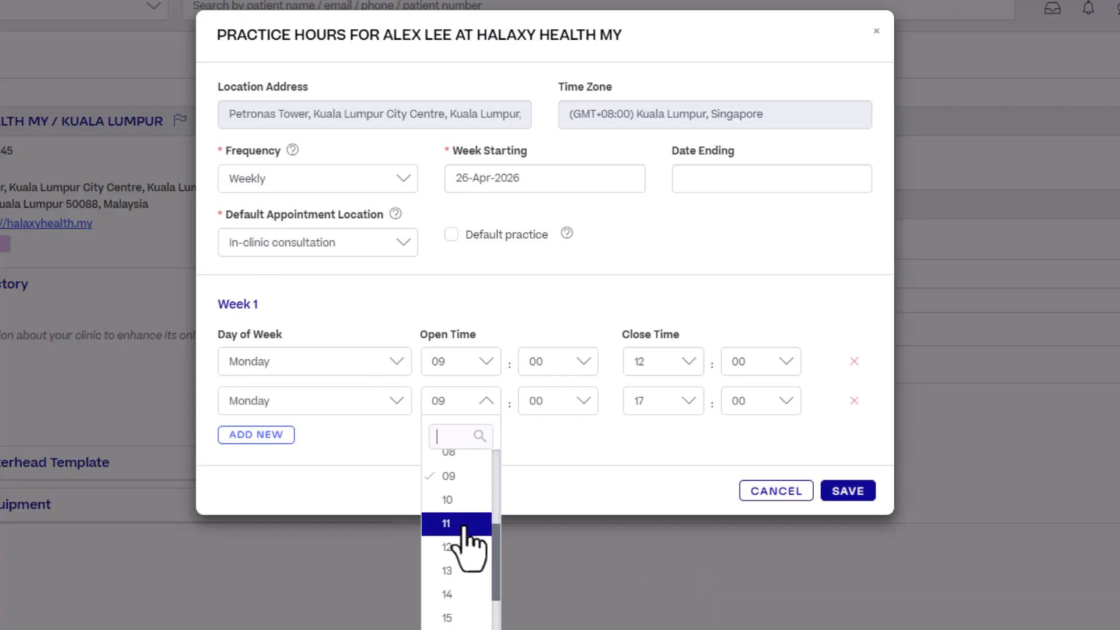
pyautogui.click(470, 526)
# Add a Wednesday session to the practice hours, from 09:00 to 12:00
pyautogui.click(256, 435)
pyautogui.click(266, 443)
pyautogui.click(257, 555)
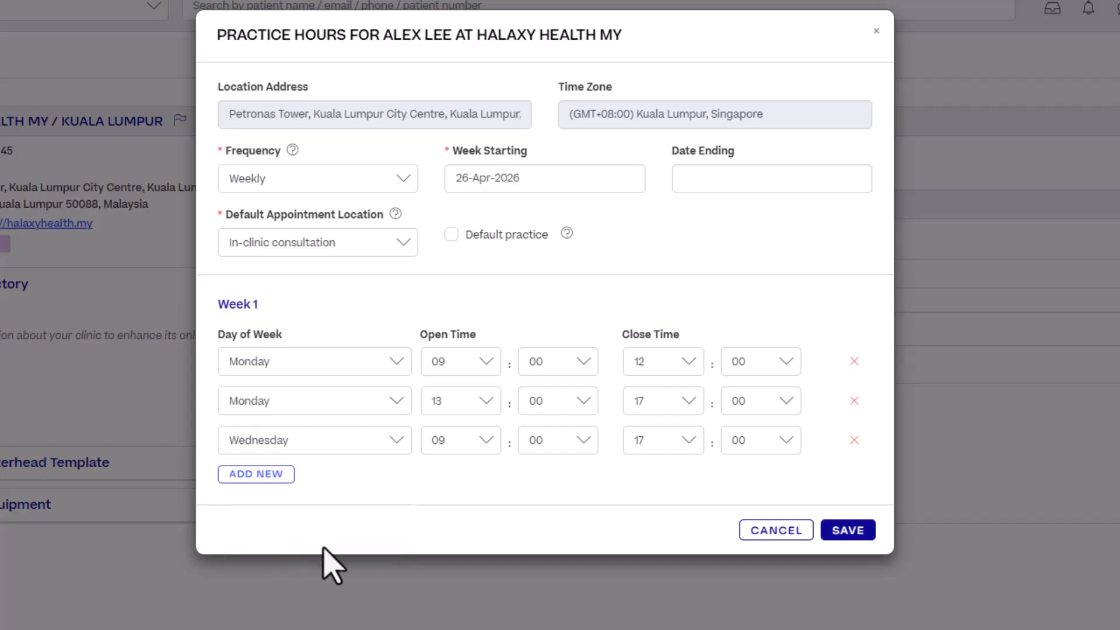
pyautogui.click(666, 441)
pyautogui.click(653, 593)
# Add Wednesday 13:00–17:00 and Friday 09:00–12:00 and 13:00–17:00 sessions, and save the practice hours
pyautogui.click(257, 474)
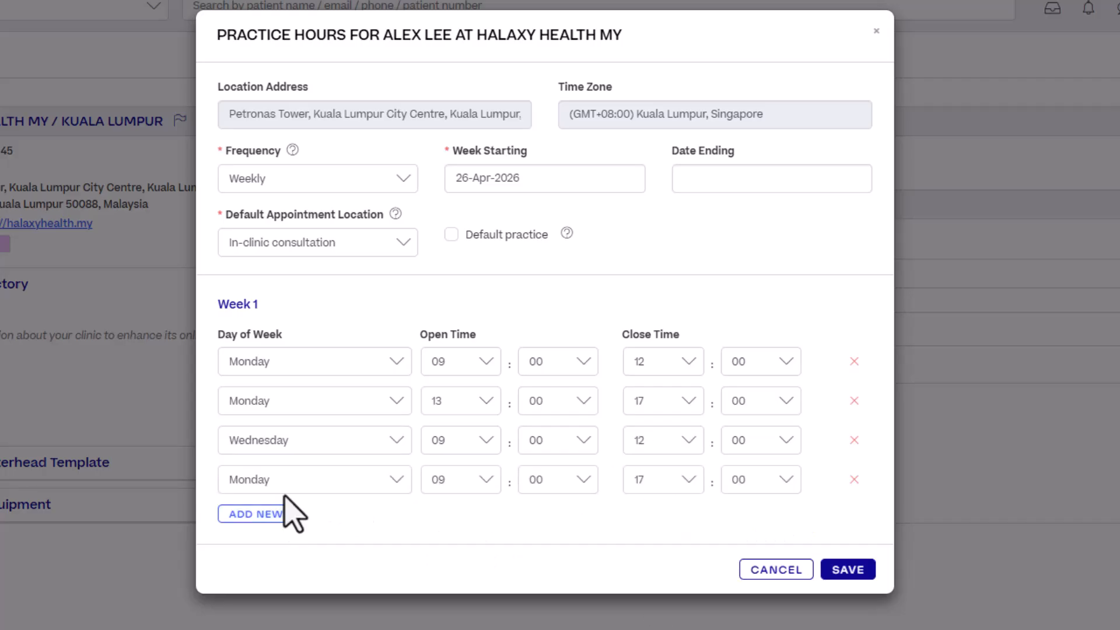
pyautogui.click(292, 480)
pyautogui.click(256, 594)
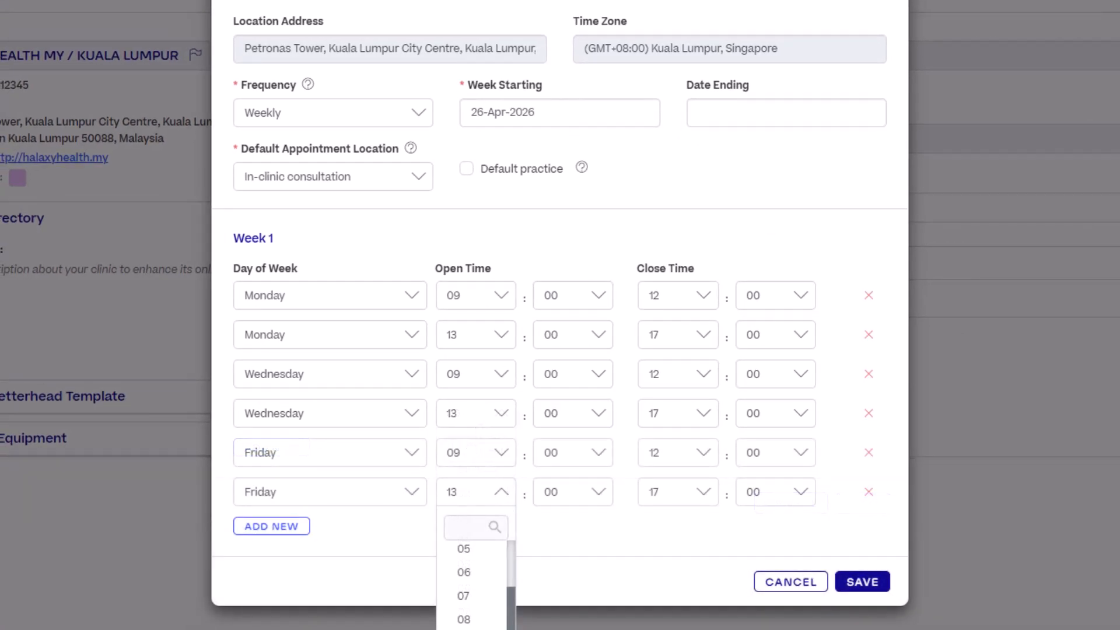
pyautogui.click(862, 584)
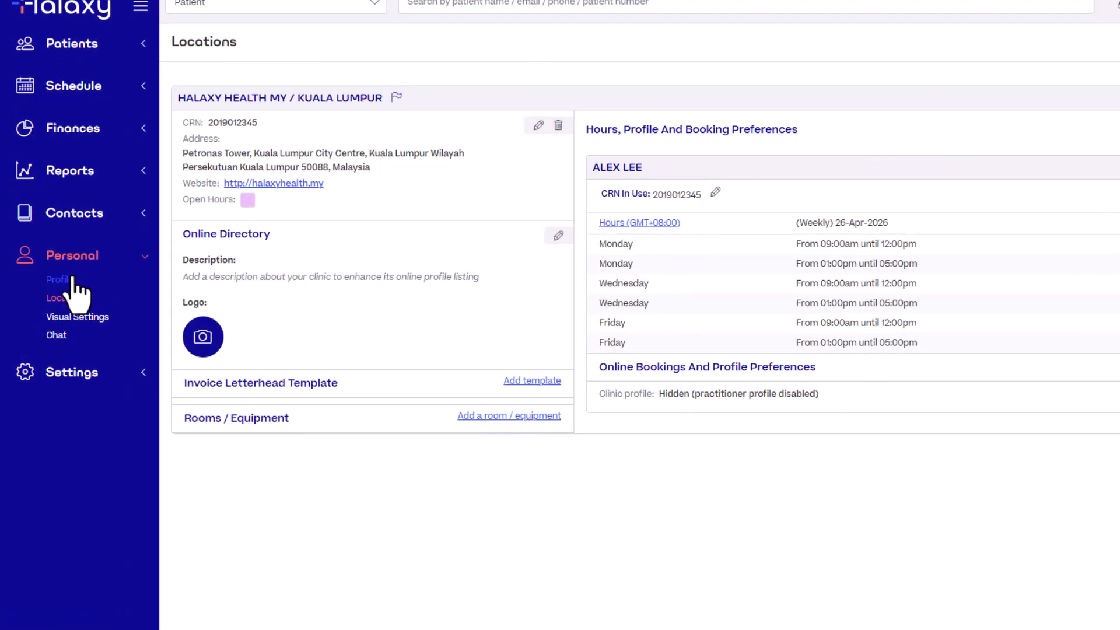
# Open the practitioner's profile for editing and fill in the sender name for the contact email and the reply-to details
pyautogui.click(73, 280)
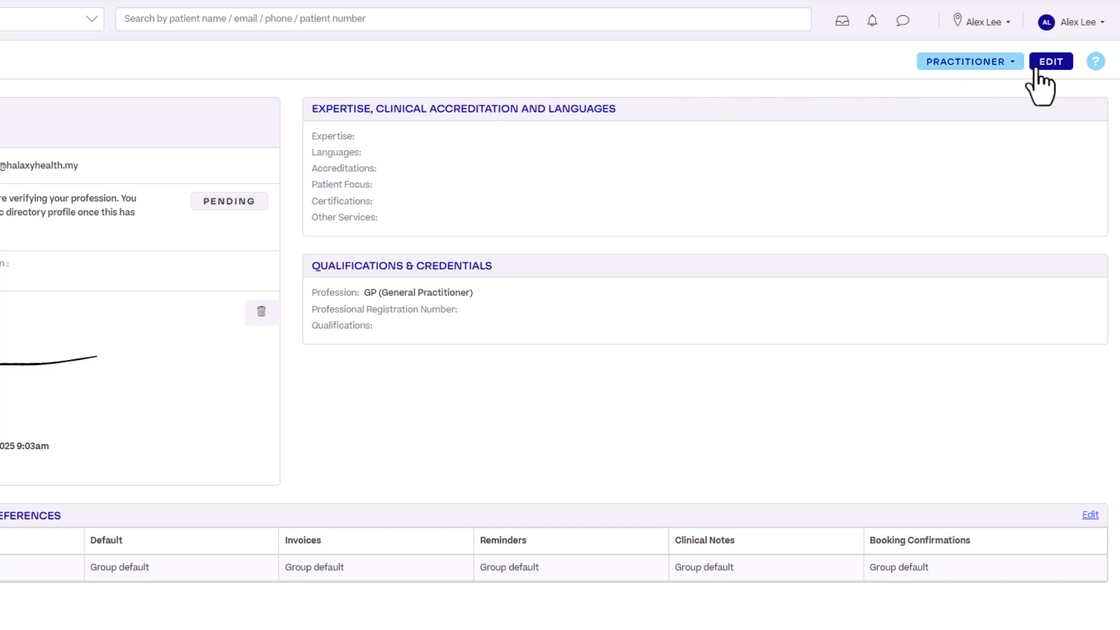
pyautogui.click(1047, 66)
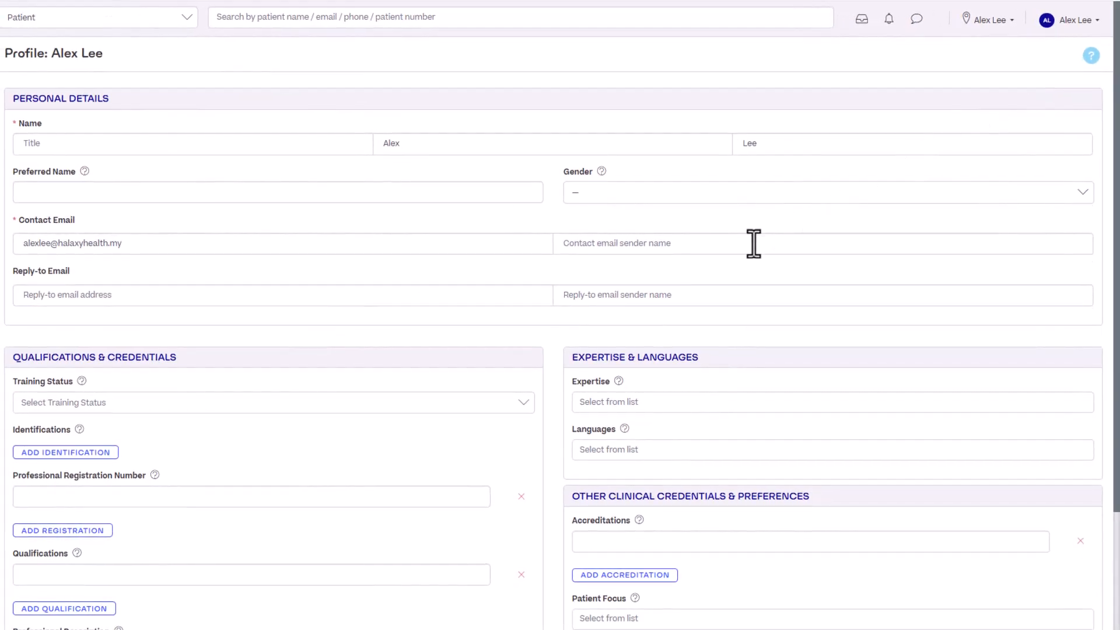
pyautogui.click(754, 243)
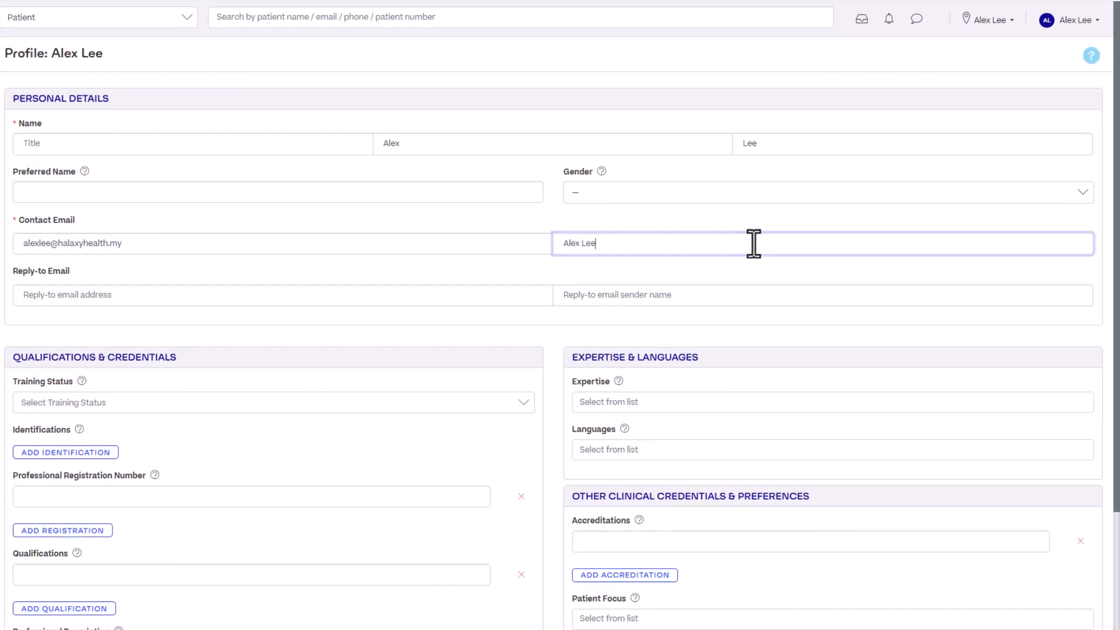
# Enter the practitioner's professional registration number in the qualifications and credentials
pyautogui.click(139, 505)
pyautogui.write('MMC')
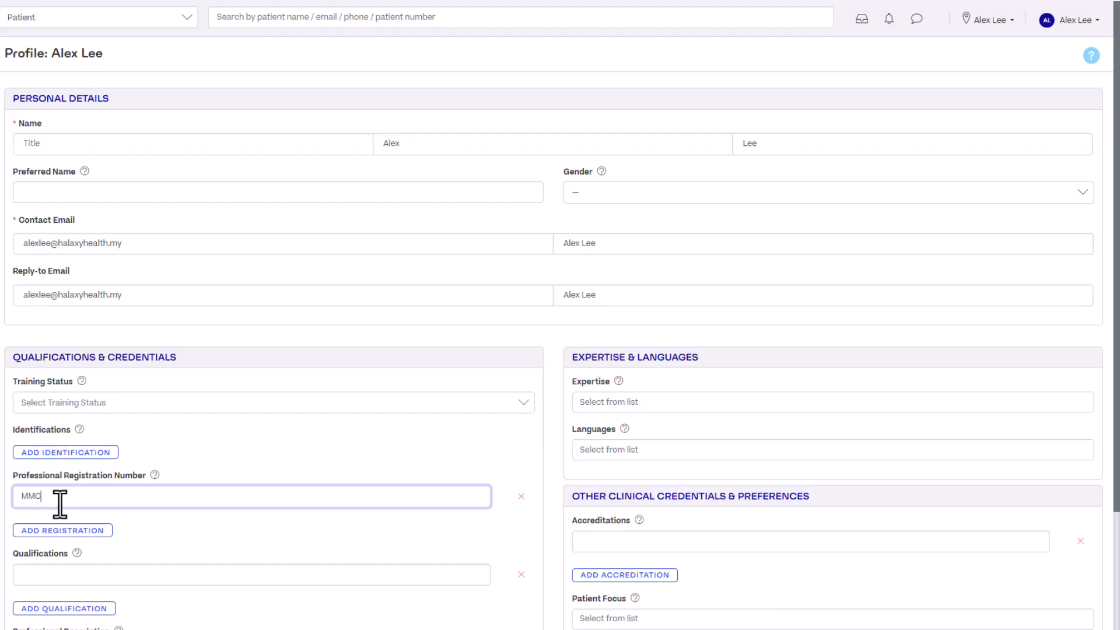
pyautogui.write(' 123456')
# Add the qualifications "MBBS, University of Malaya (UM), 2012" and "Graduate Diploma in Family Medicine (GDFM), Academy of Family Physicians of Malaysia, 2017"
pyautogui.click(87, 570)
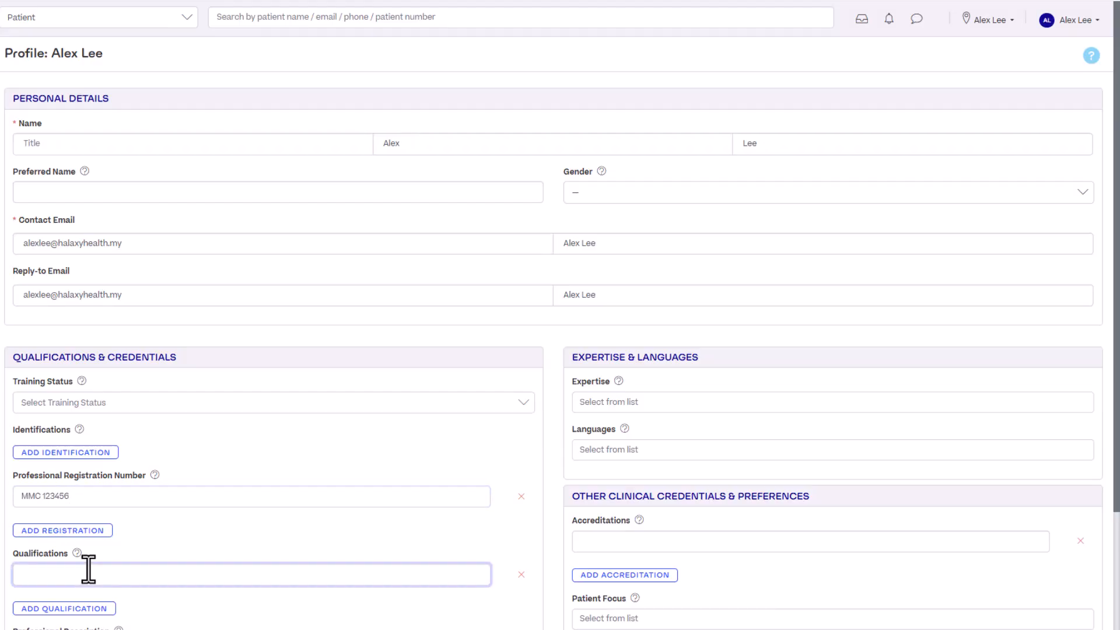
pyautogui.write('MBBS, University of Malaya (UM), 2012')
pyautogui.click(75, 609)
pyautogui.write('Graduate Diploma in')
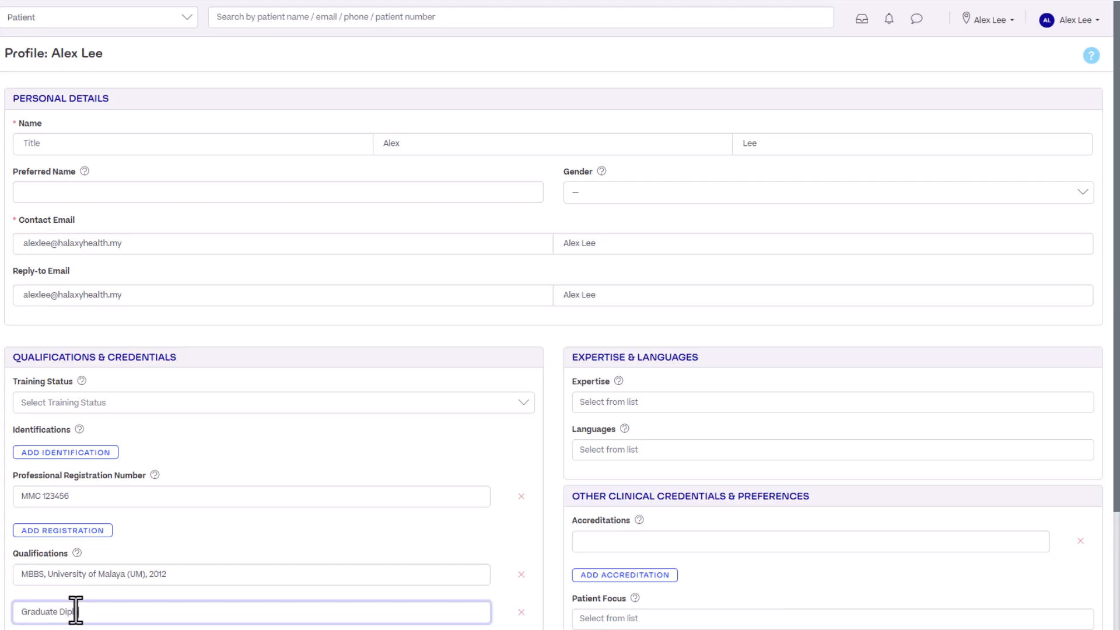
# Fill in the languages, accreditations, patient focus, other services and certifications, including CPR & AED Certification, and save the profile
pyautogui.write('Certificat')
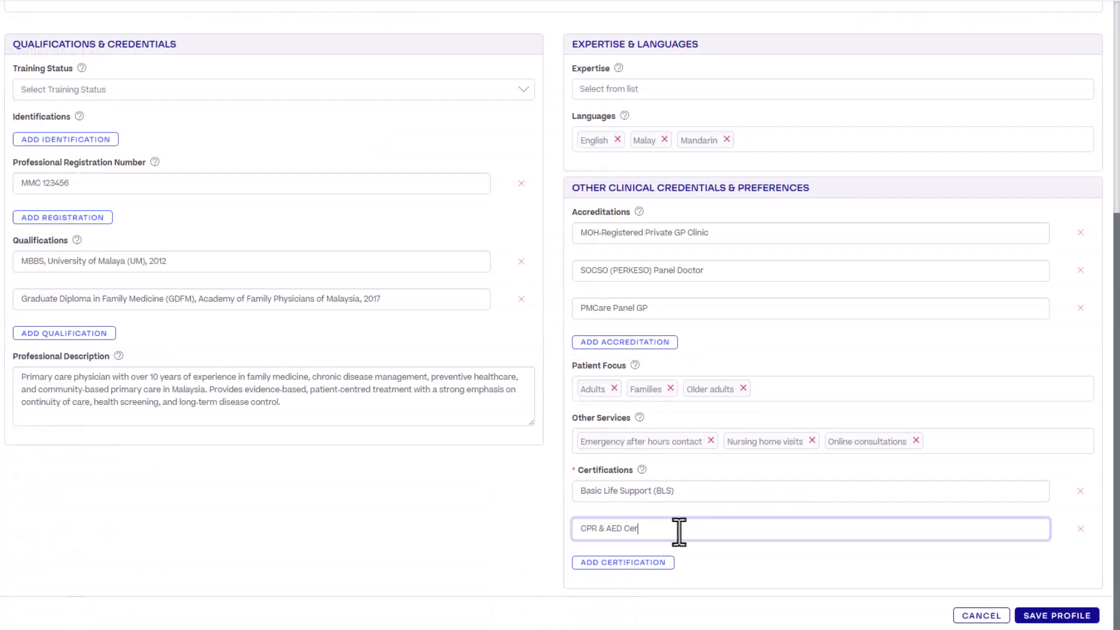
pyautogui.write('ion')
pyautogui.click(1080, 618)
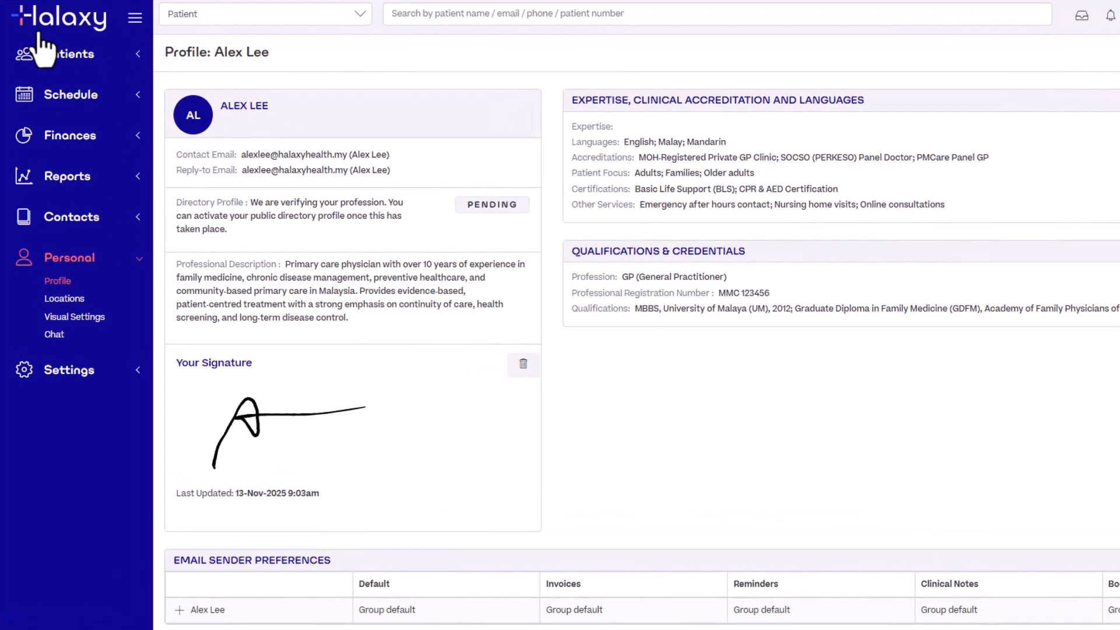
# Start a 9:00 AM calendar appointment on Friday 01-May-2026 and enter the patient's full name as a new patient
pyautogui.click(32, 78)
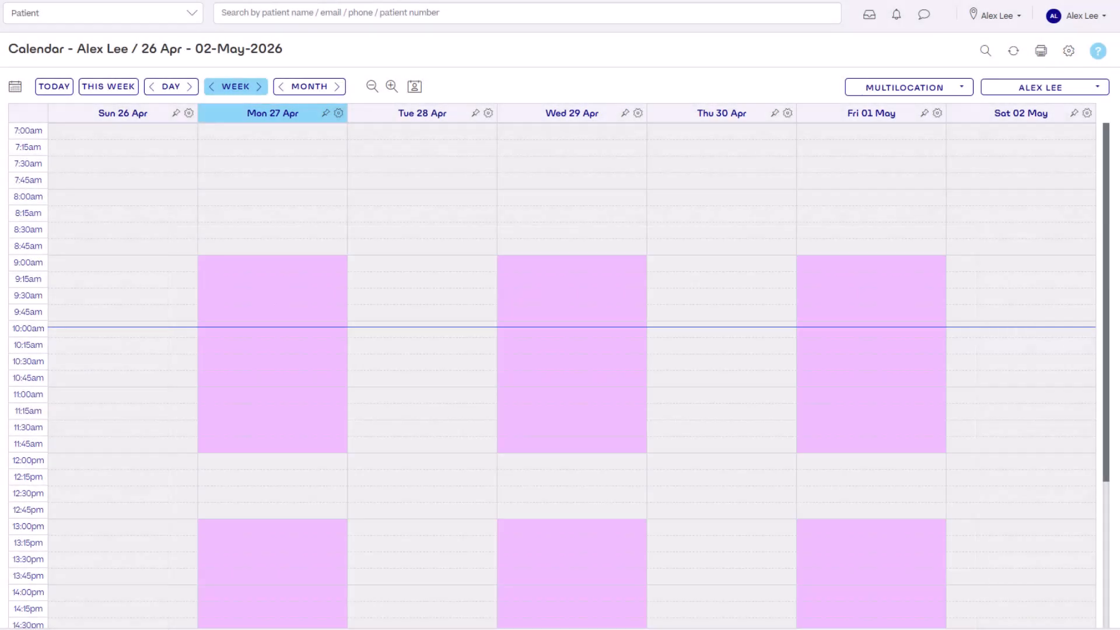
pyautogui.click(832, 270)
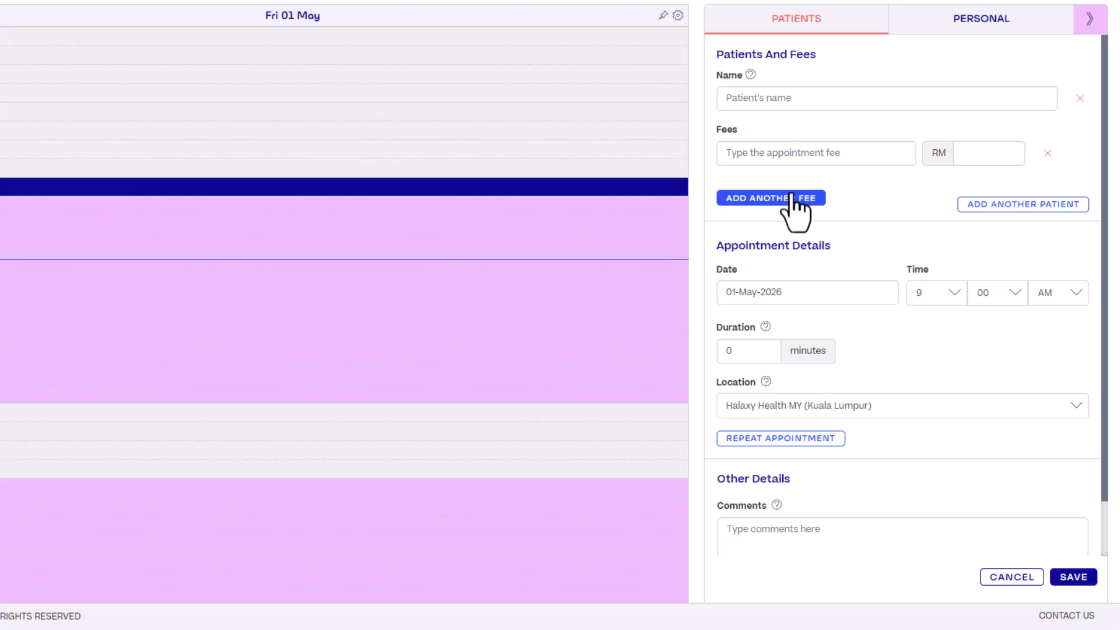
pyautogui.click(802, 106)
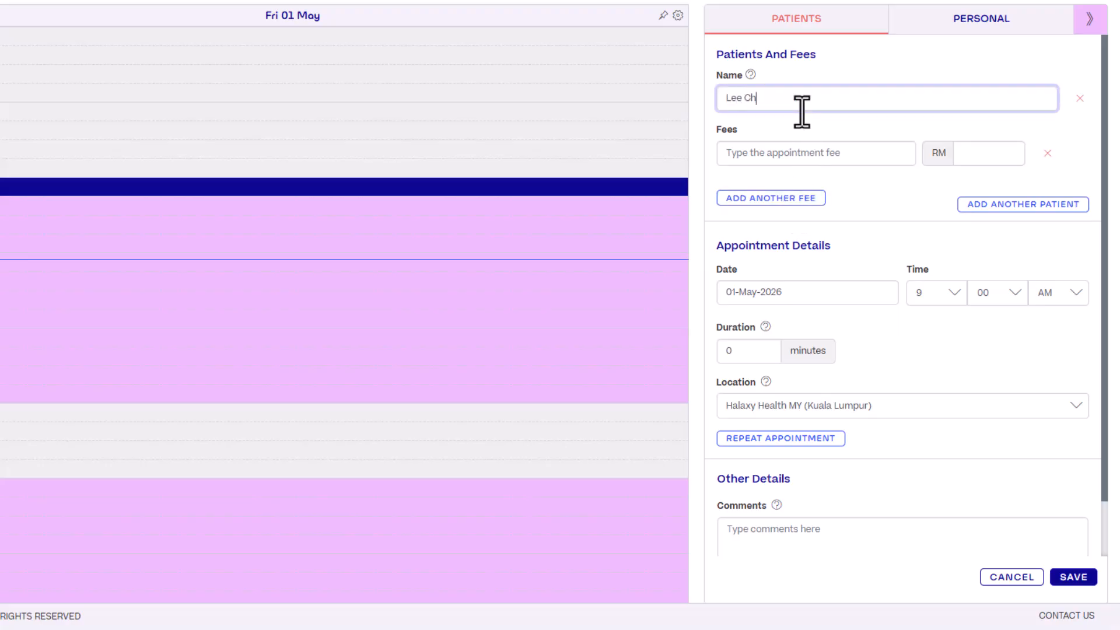
pyautogui.click(804, 119)
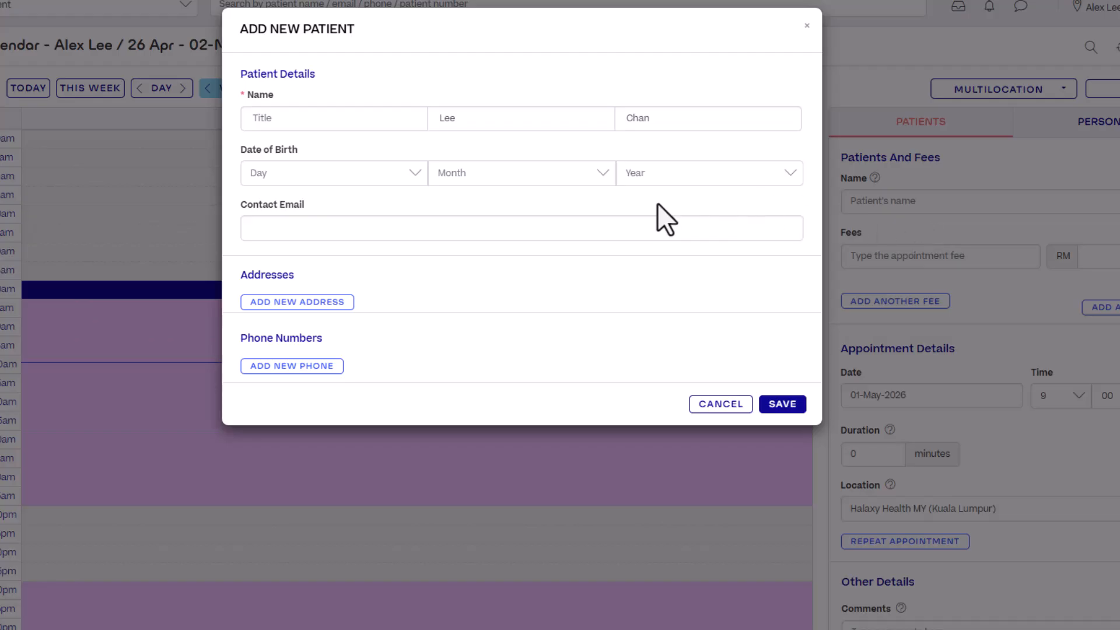
# Set the new patient's date of birth and save the patient record to the appointment
pyautogui.click(373, 175)
pyautogui.click(368, 229)
pyautogui.click(521, 175)
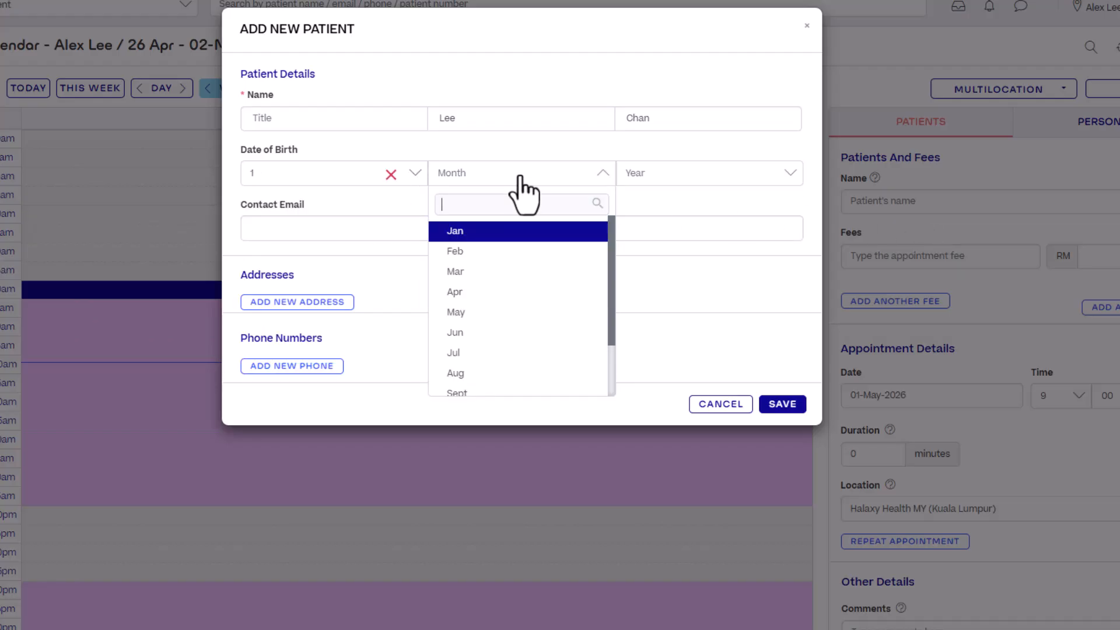
pyautogui.click(504, 334)
pyautogui.click(684, 173)
pyautogui.scroll(-12, 683, 256)
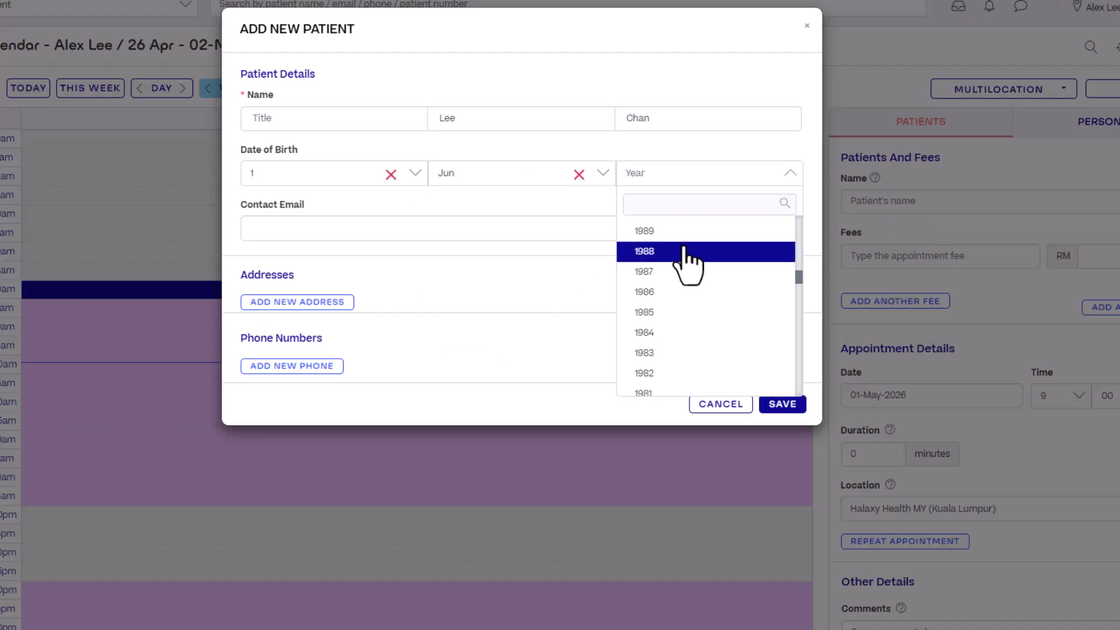
pyautogui.click(684, 251)
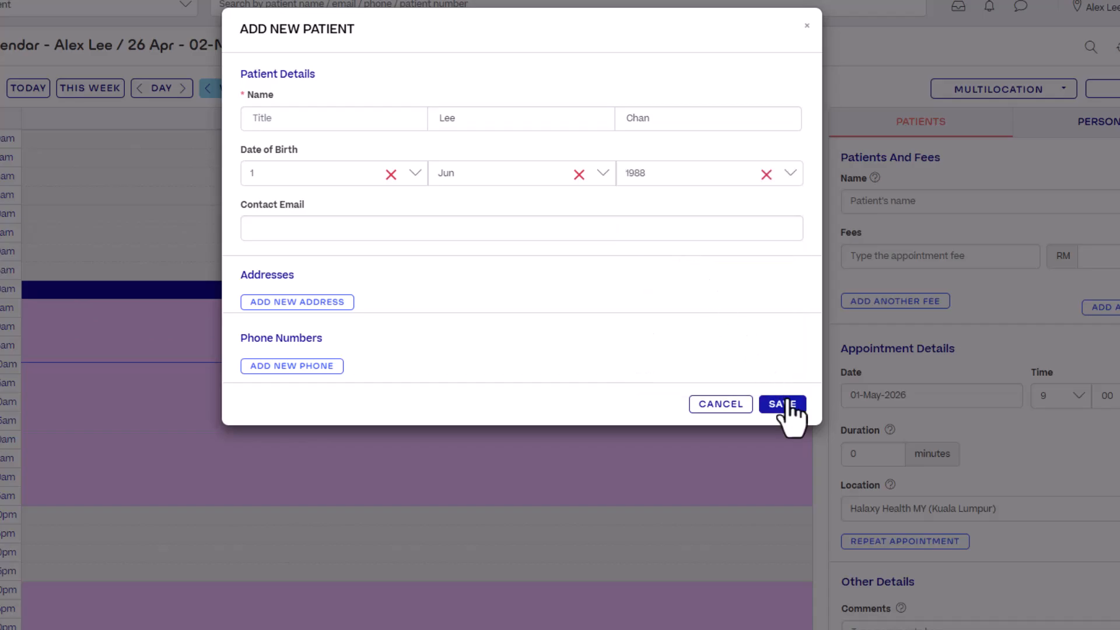
pyautogui.click(785, 404)
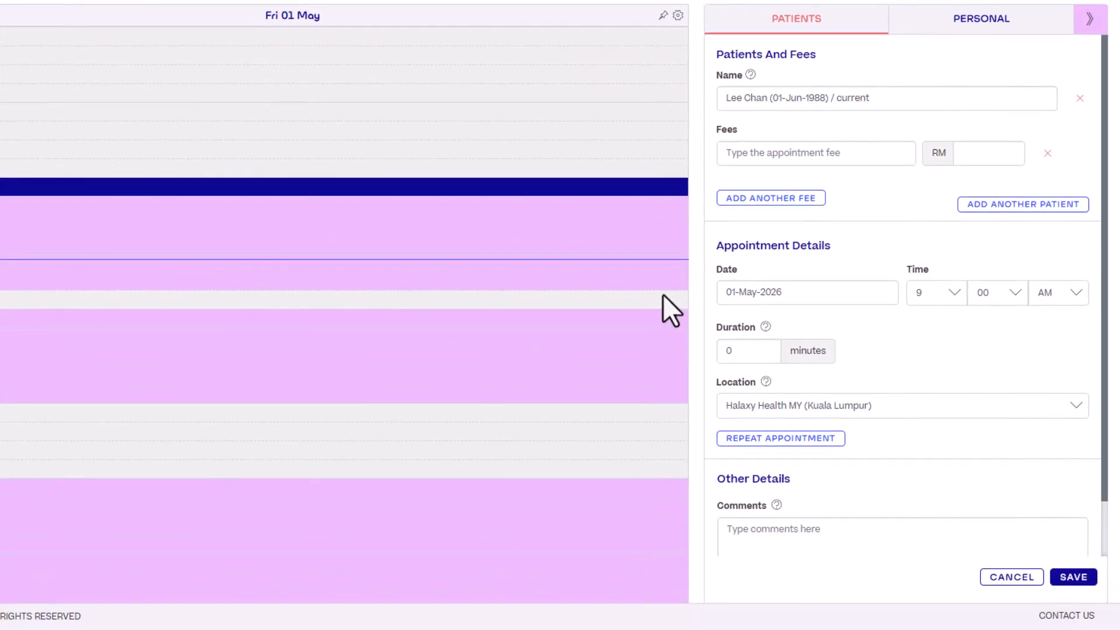
# Start a new appointment fee named "Initial consultation" and import Private Health Insurance Malaysia as its funder
pyautogui.click(820, 154)
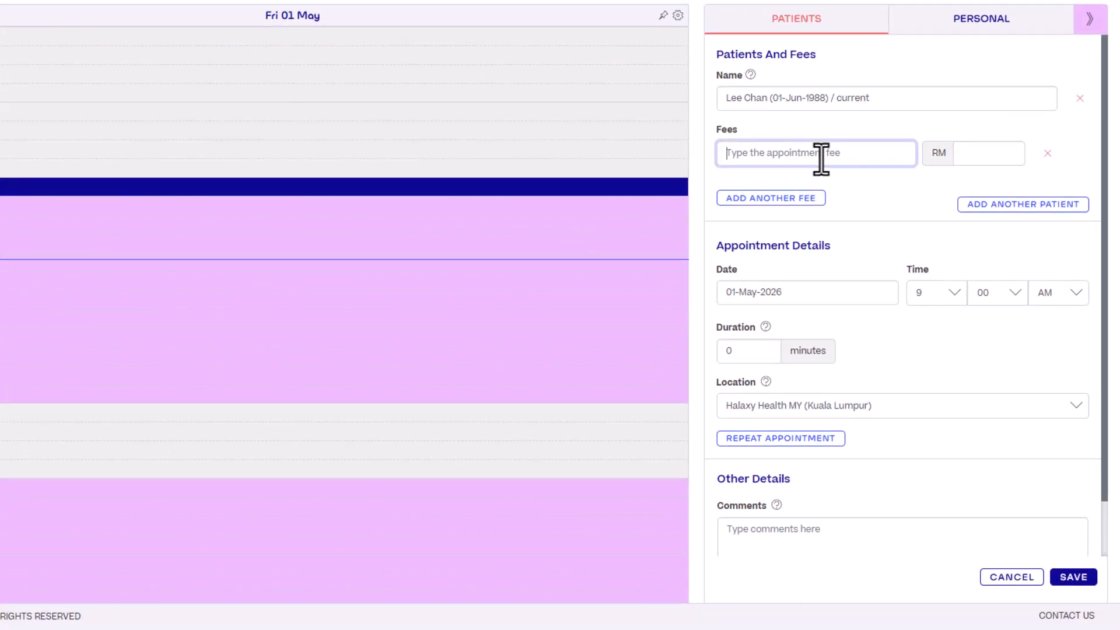
pyautogui.write('Initial ')
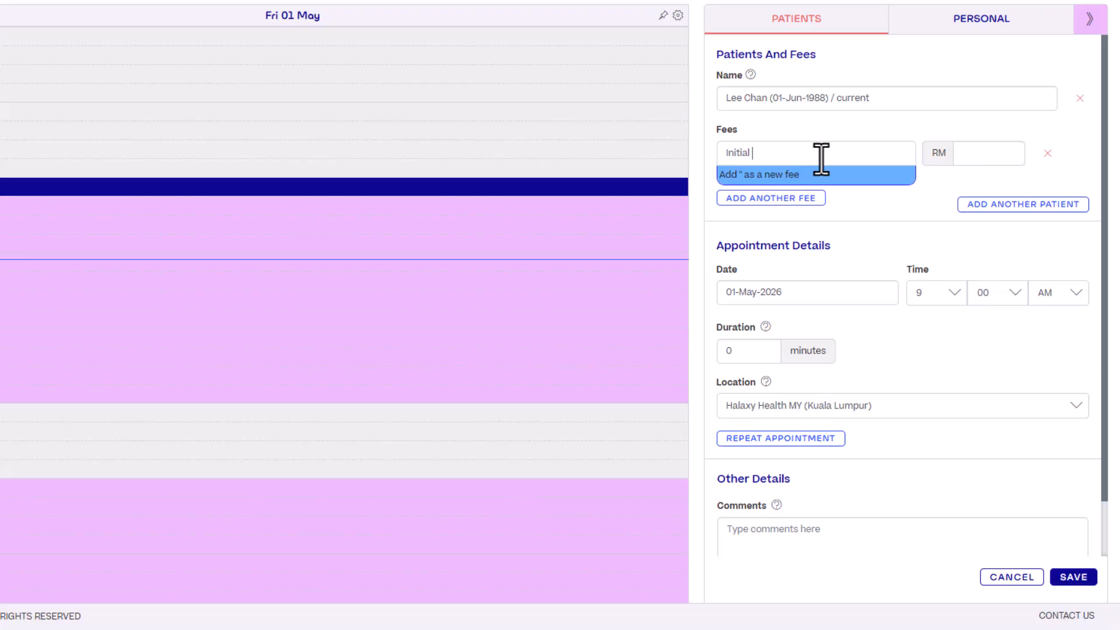
pyautogui.write('consultation')
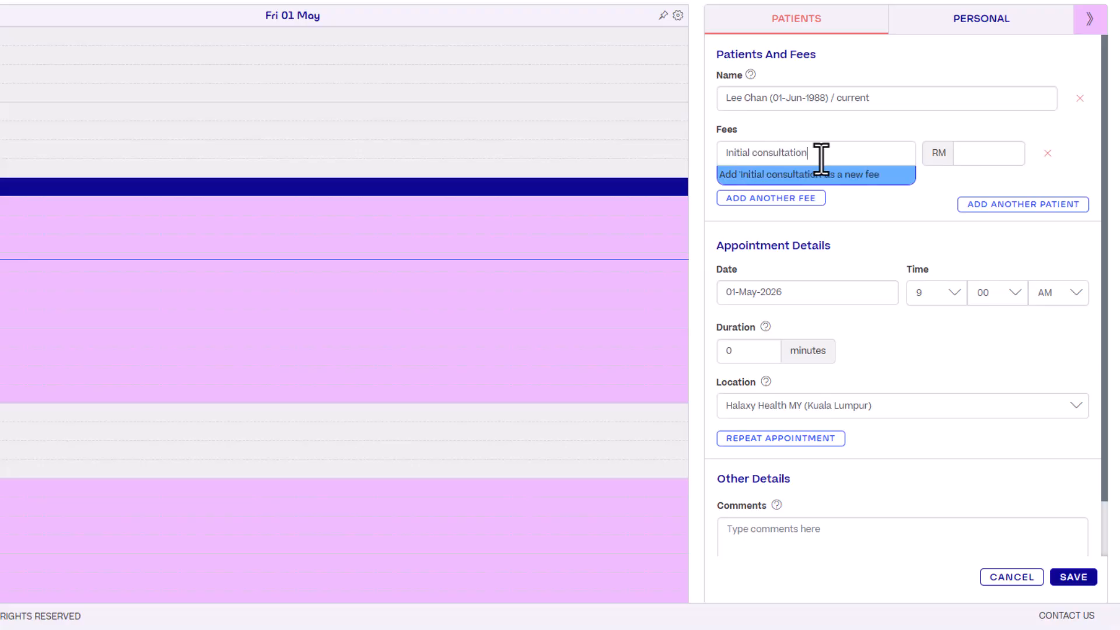
pyautogui.click(823, 175)
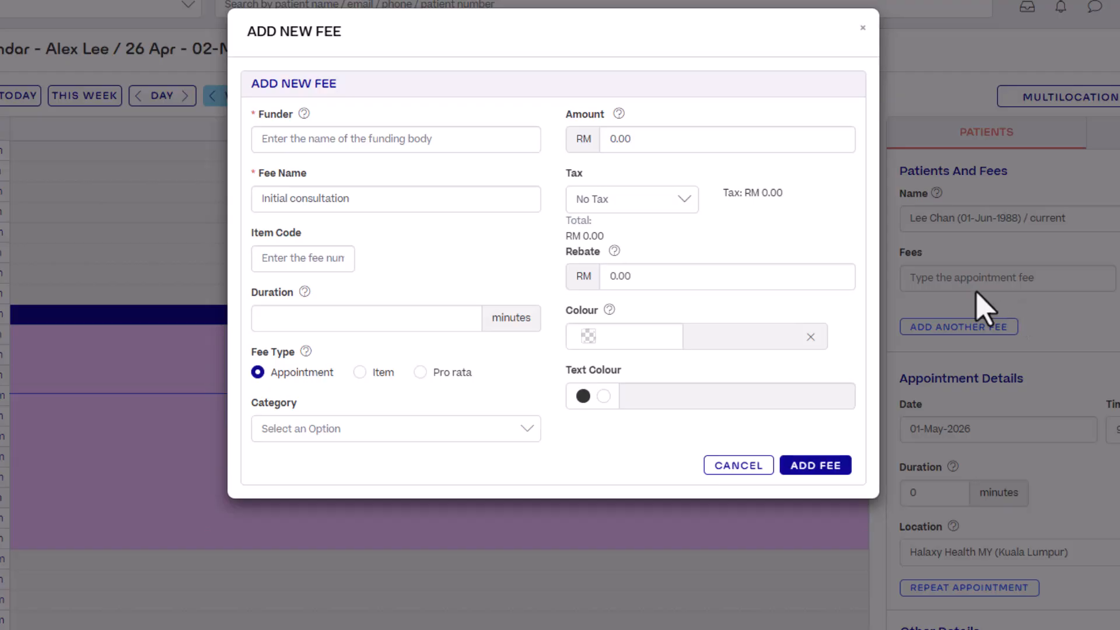
pyautogui.click(380, 151)
pyautogui.write('Private')
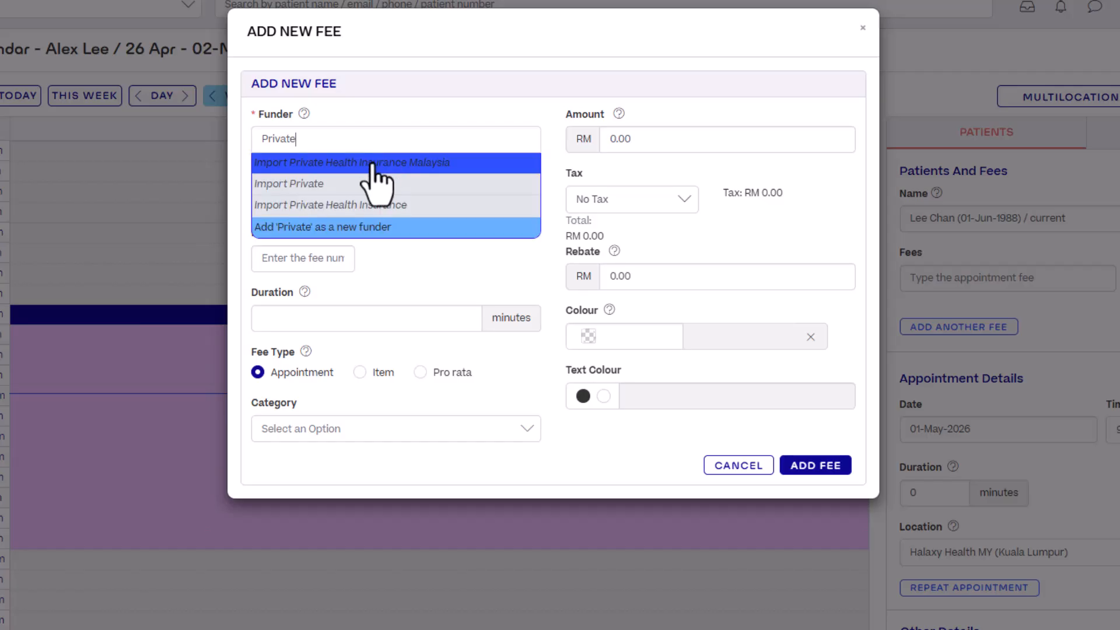
pyautogui.click(372, 166)
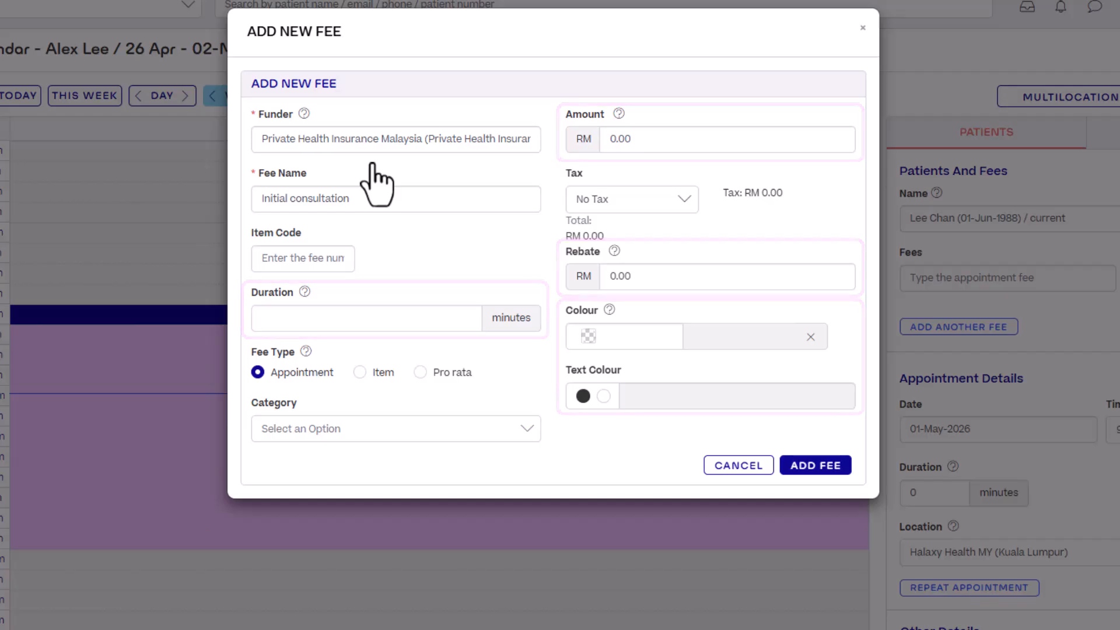
# Set the new fee's duration to 15 minutes, its amount to RM 100 and its rebate to RM 100
pyautogui.click(373, 315)
pyautogui.write('15')
pyautogui.click(662, 139)
pyautogui.hotkey('ctrl', 'a')
pyautogui.press('BackSpace')
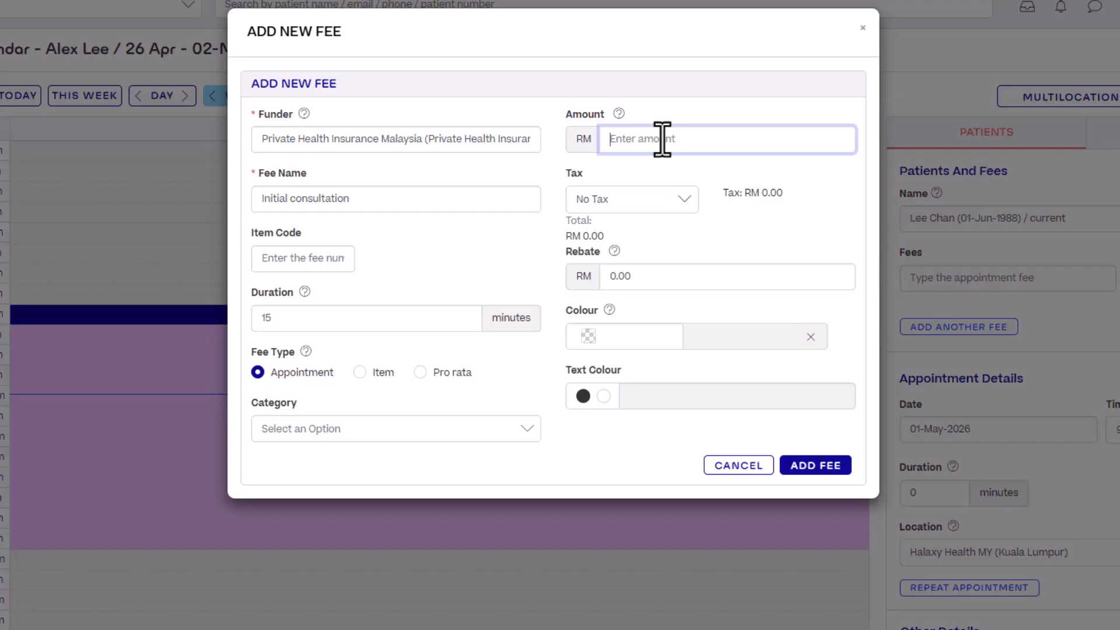
pyautogui.write('100')
pyautogui.click(650, 275)
pyautogui.write('100')
pyautogui.click(648, 303)
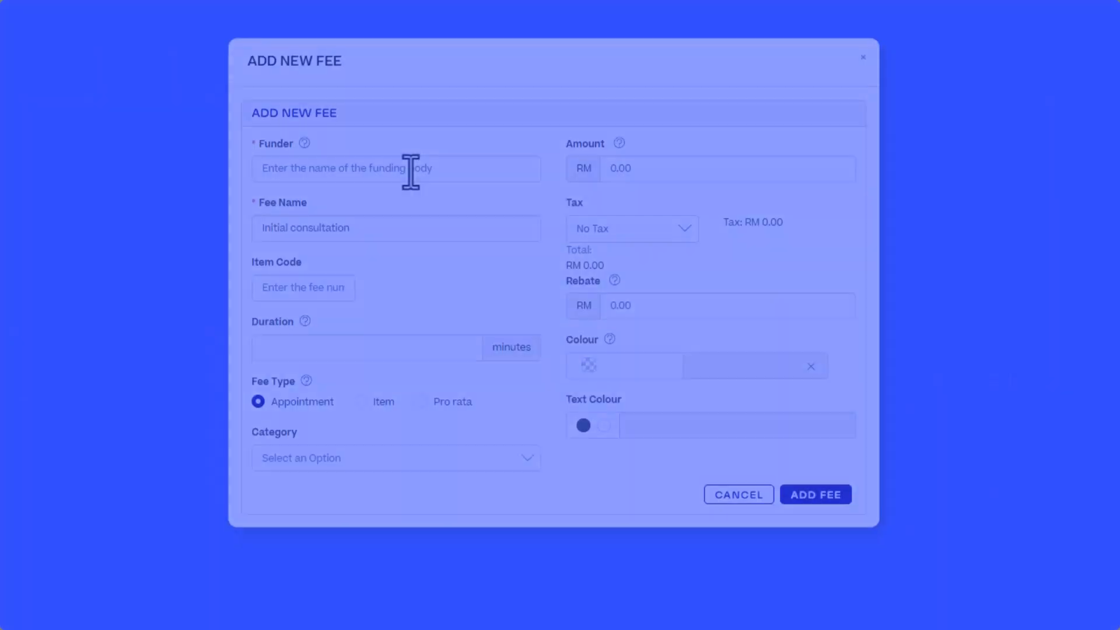
pyautogui.click(411, 140)
pyautogui.write('Private')
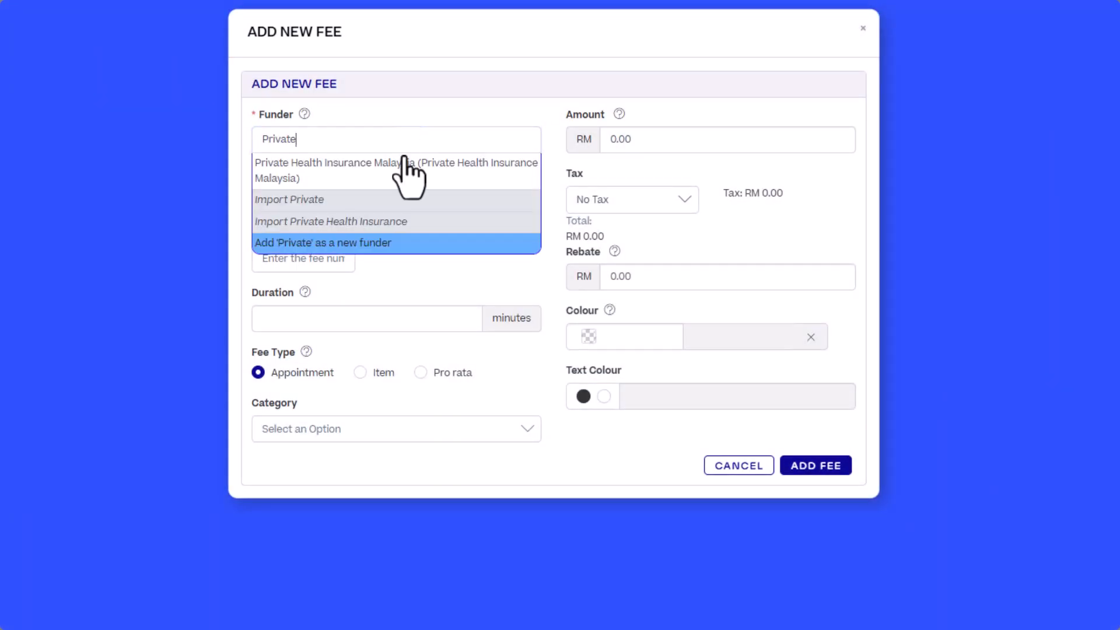
pyautogui.click(344, 202)
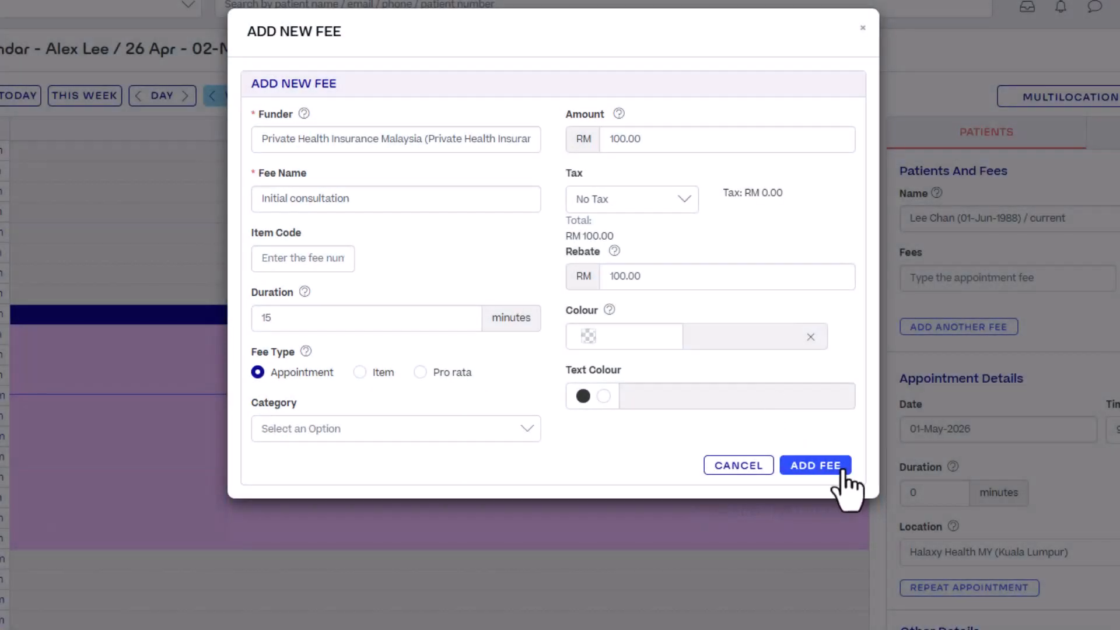
# Add the Initial consultation fee to the appointment and save the booking
pyautogui.click(842, 465)
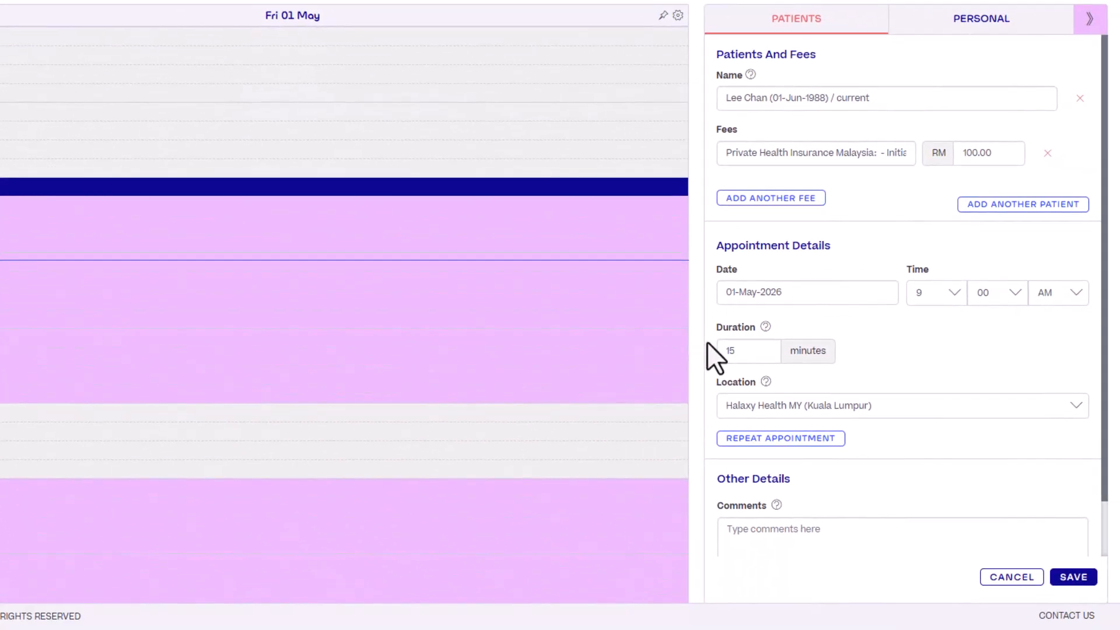
pyautogui.scroll(-1, 902, 493)
pyautogui.click(1087, 581)
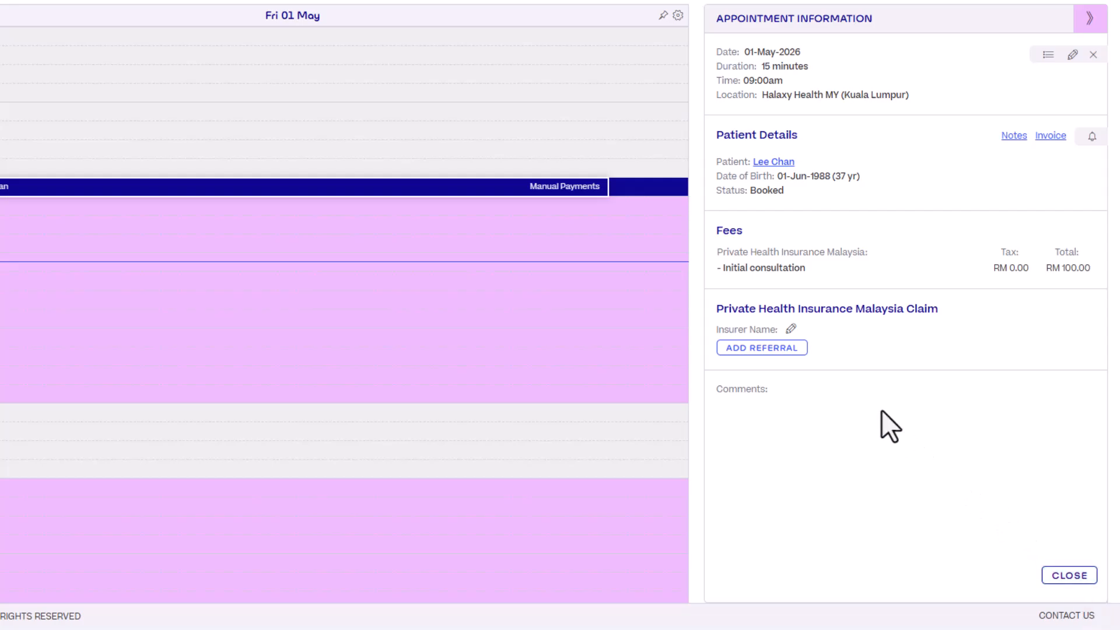
# Save Great Eastern Malaysia as the claim's insurer with the patient's policy number and NRIC/passport number, and start adding a referral
pyautogui.click(791, 329)
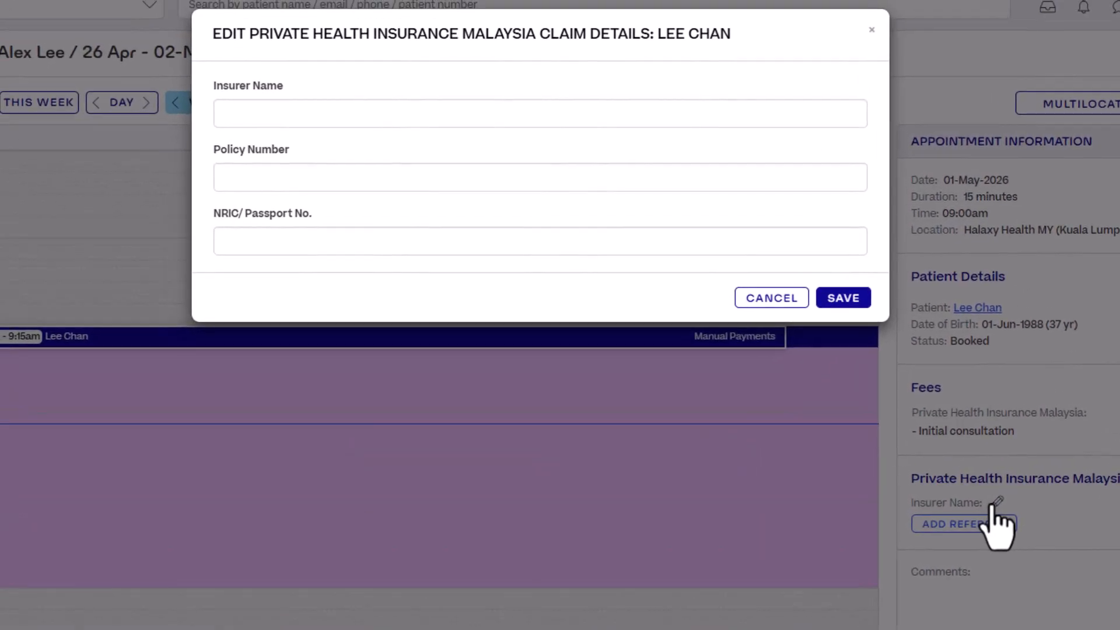
pyautogui.click(452, 118)
pyautogui.write('Great')
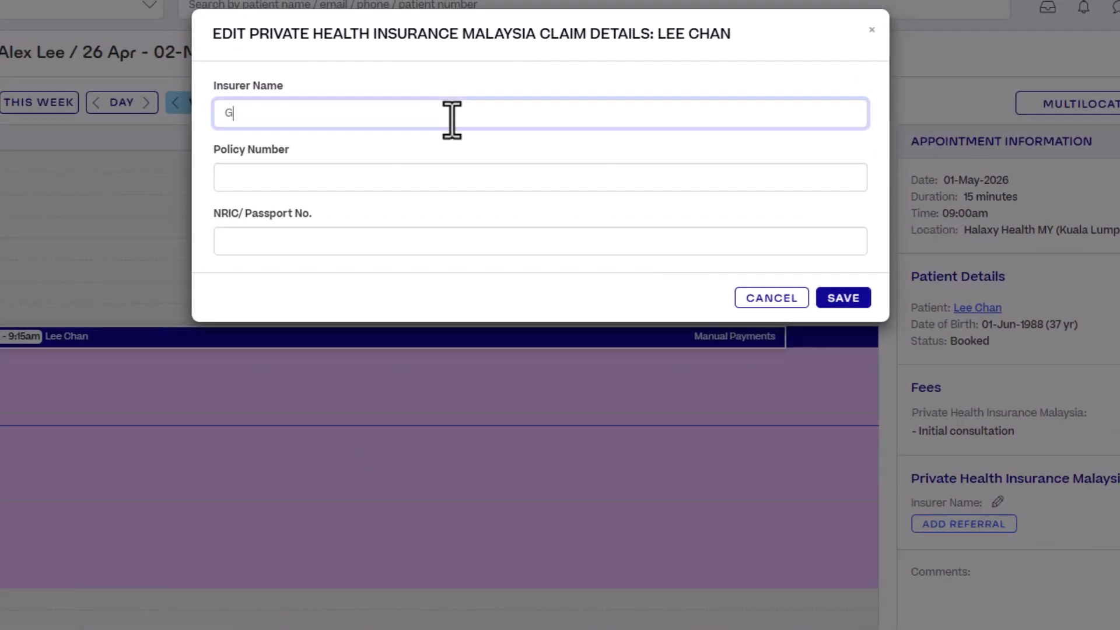
pyautogui.write('Eas')
pyautogui.click(439, 249)
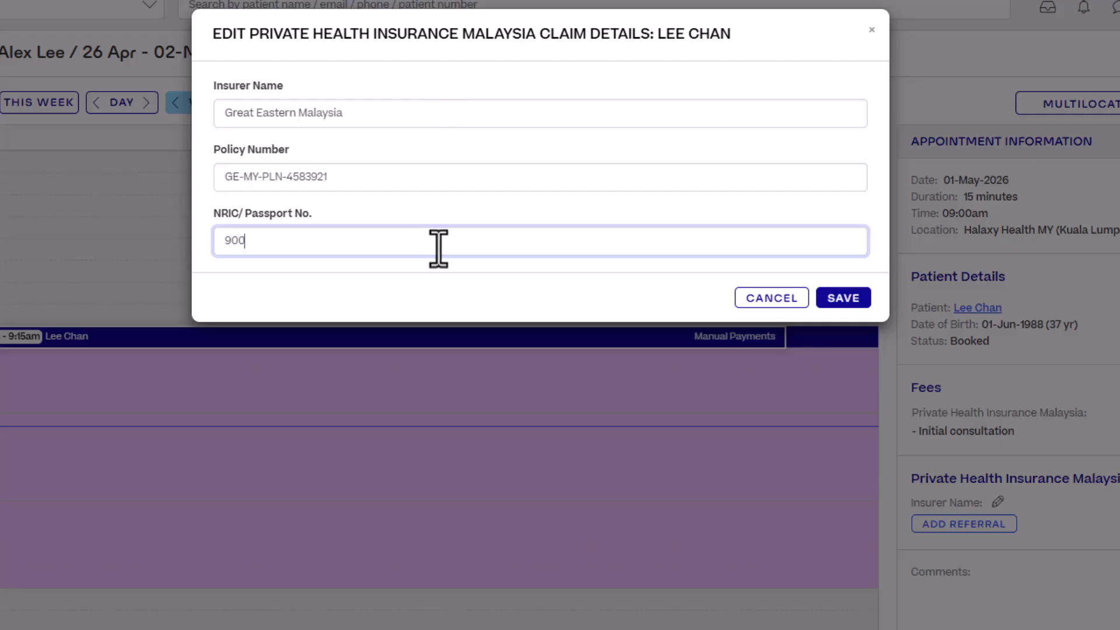
pyautogui.click(852, 301)
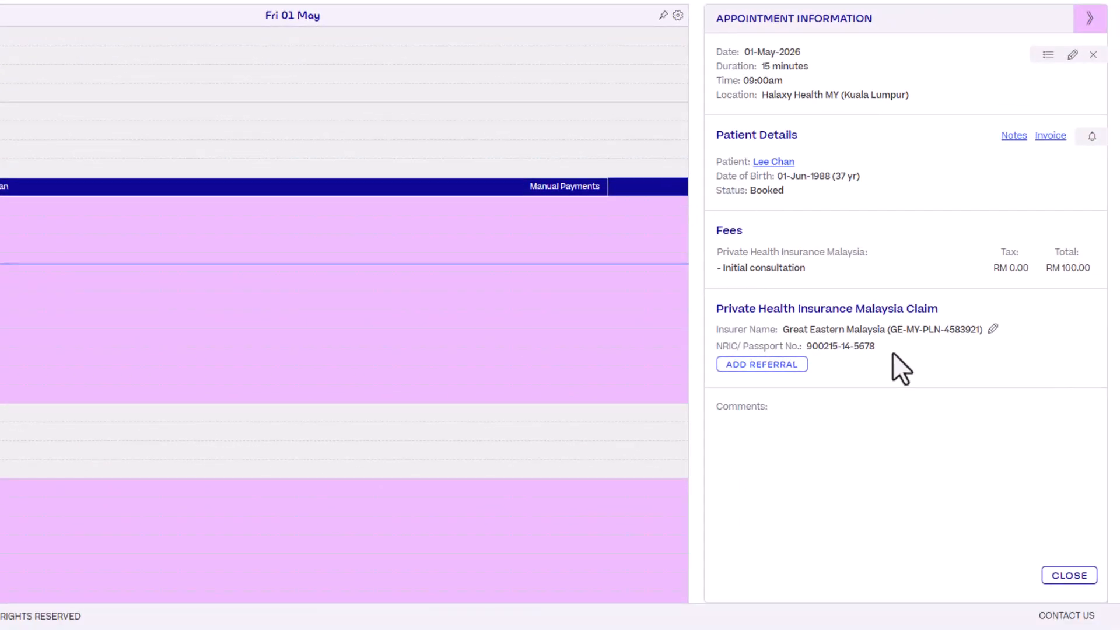
pyautogui.click(794, 365)
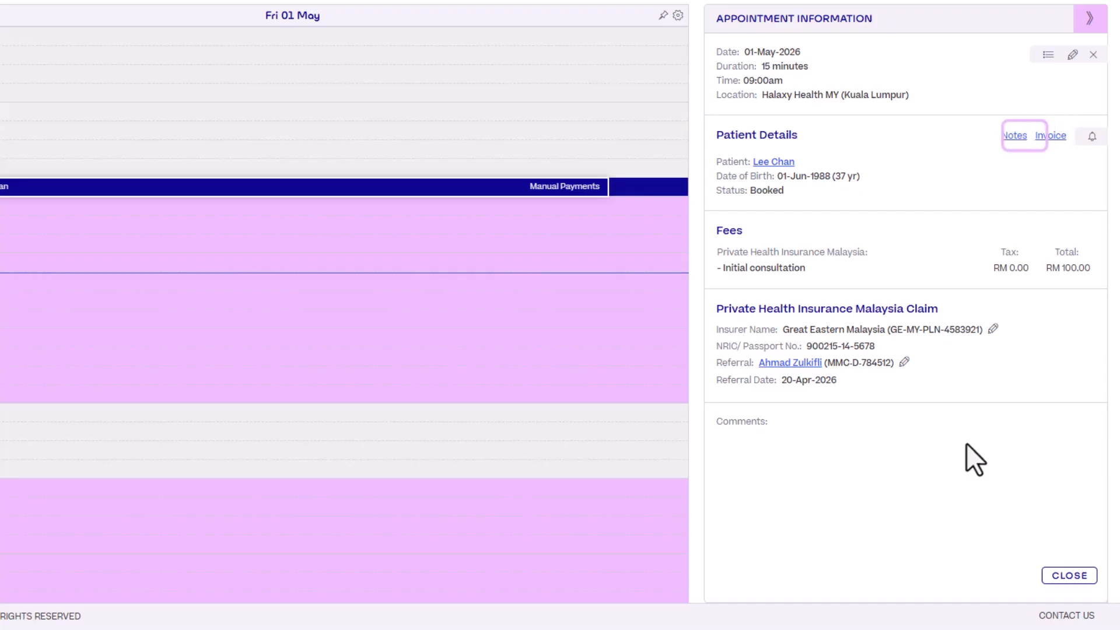
# Open the appointment's invoice and save the practitioner's MMC number in the funder identification details
pyautogui.click(1054, 137)
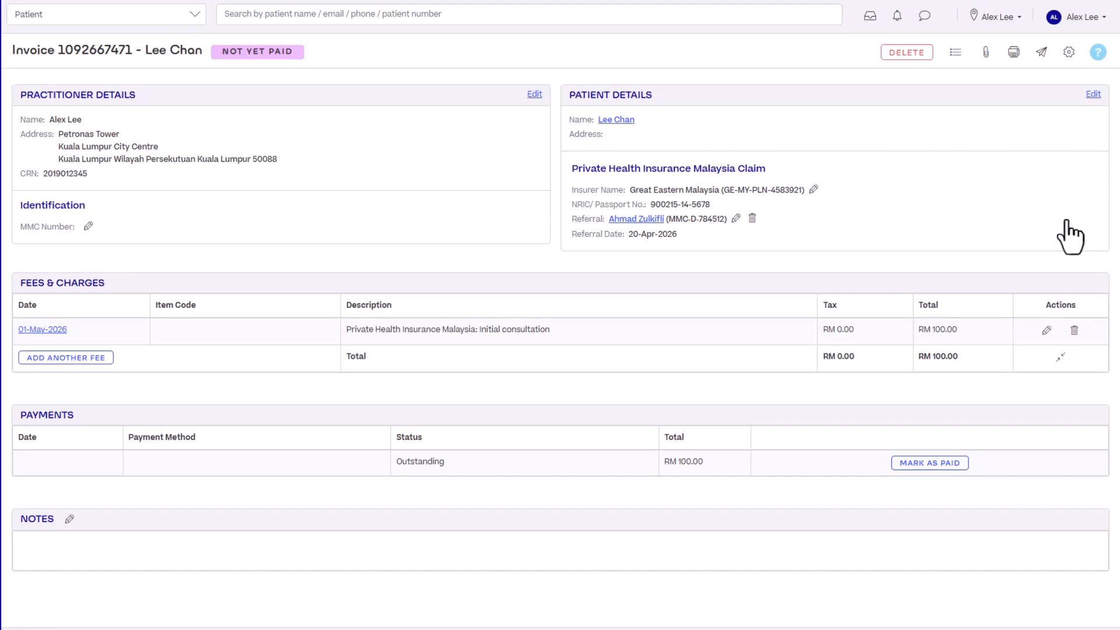
pyautogui.click(88, 227)
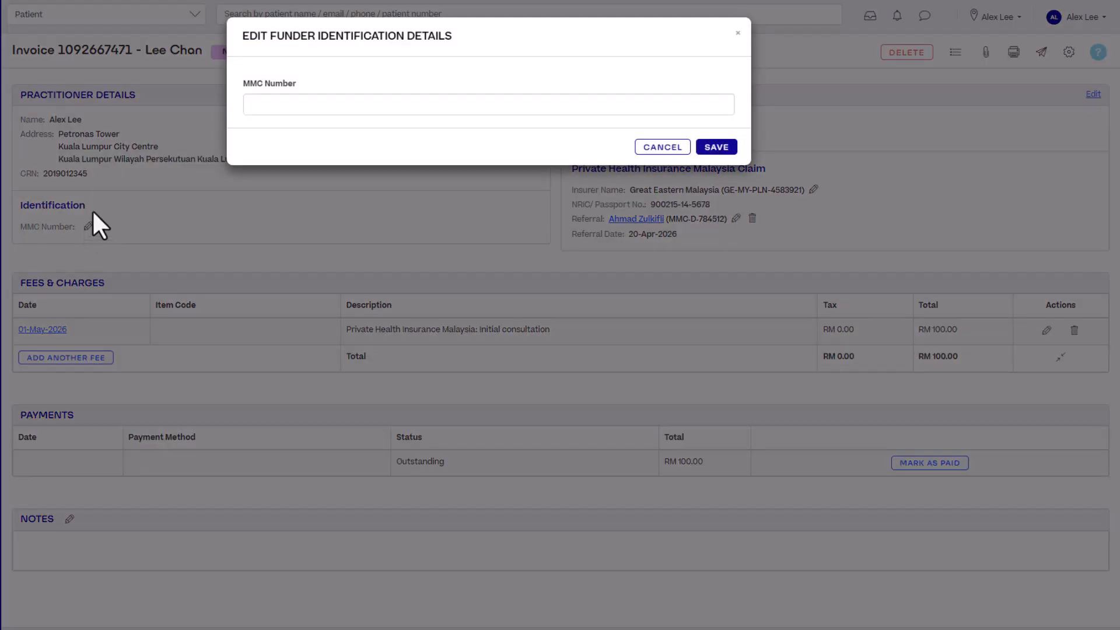
pyautogui.click(292, 108)
pyautogui.write('123456')
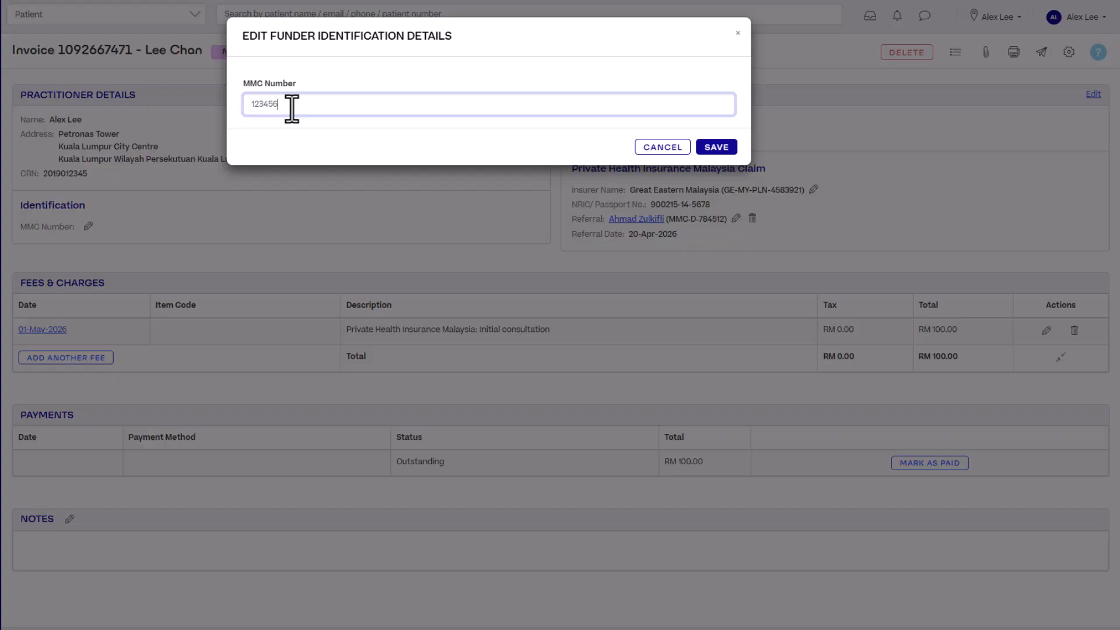
pyautogui.click(716, 147)
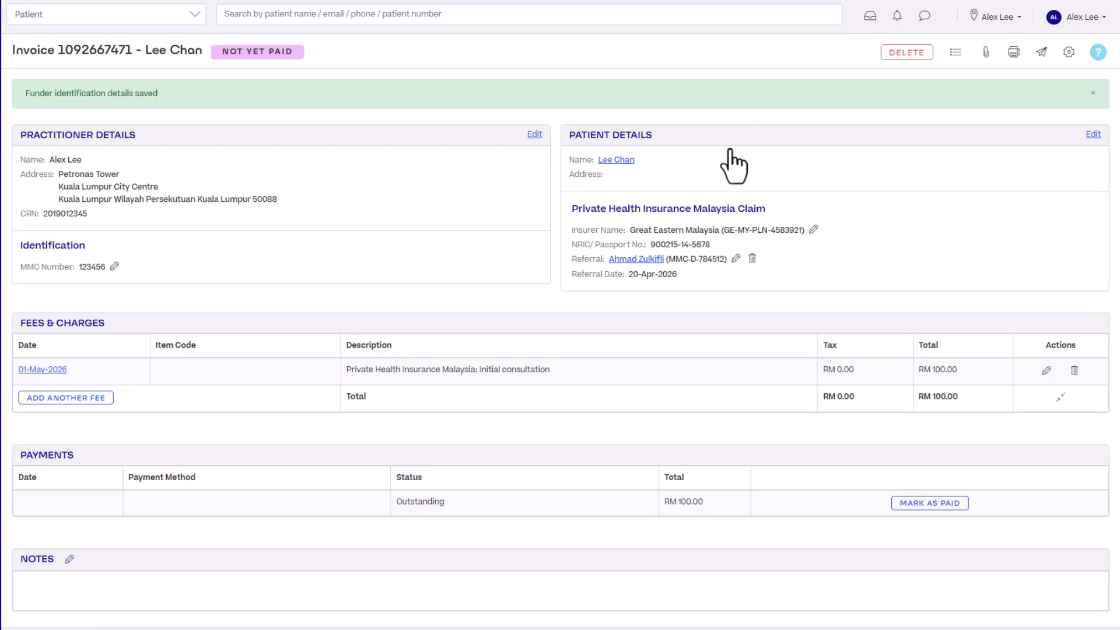